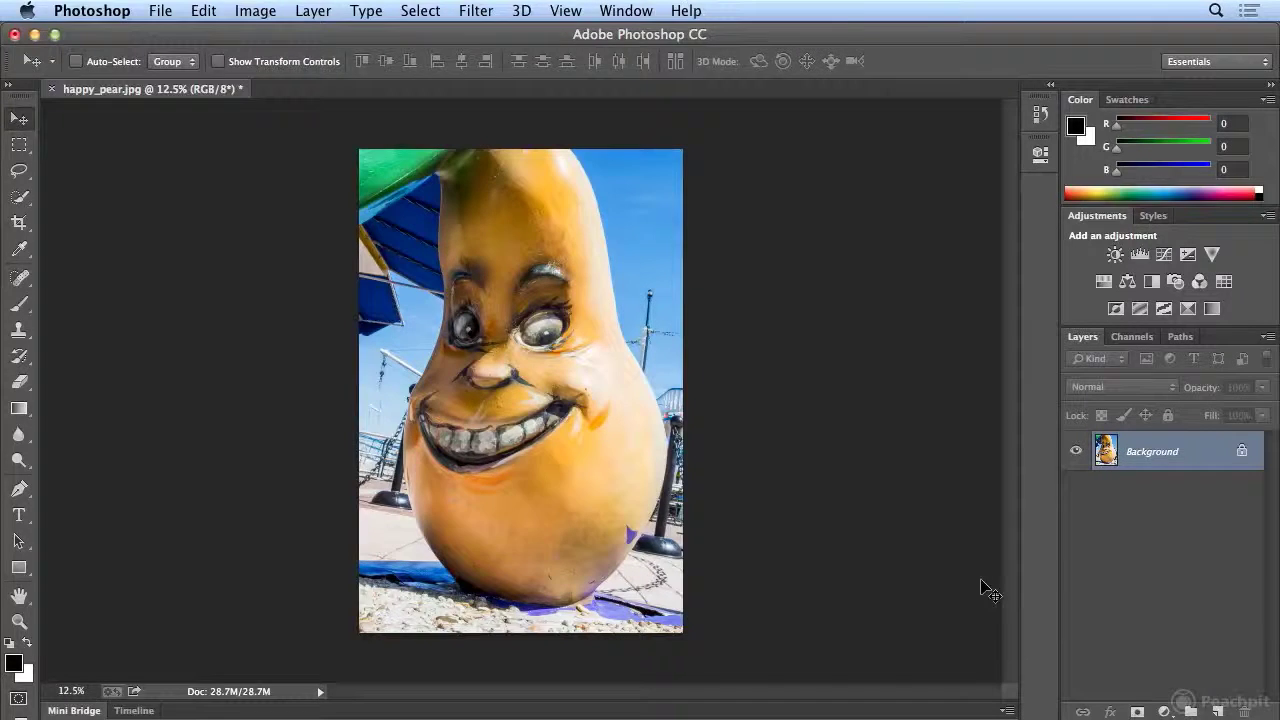
Step: Switch through the Rectangular Marquee, Lasso and Quick Selection tools and return to the Move tool
{"action": "key", "text": "m"}
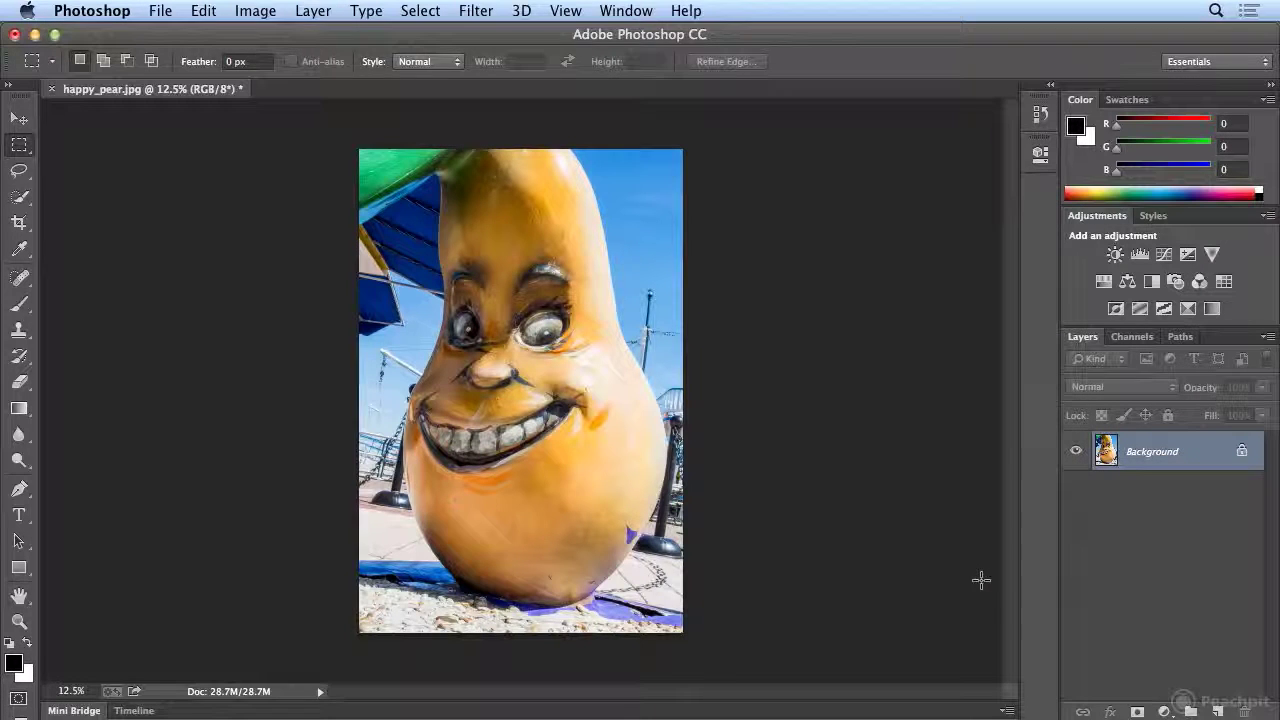
{"action": "key", "text": "l"}
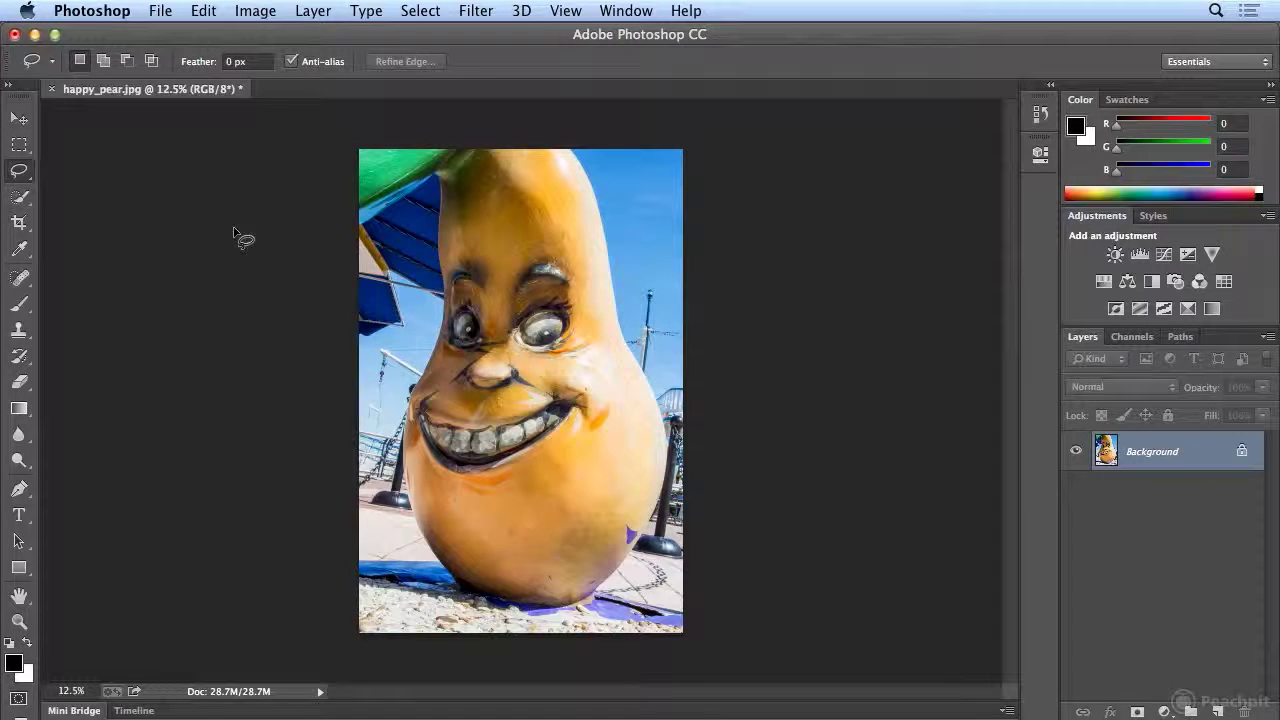
{"action": "key", "text": "w"}
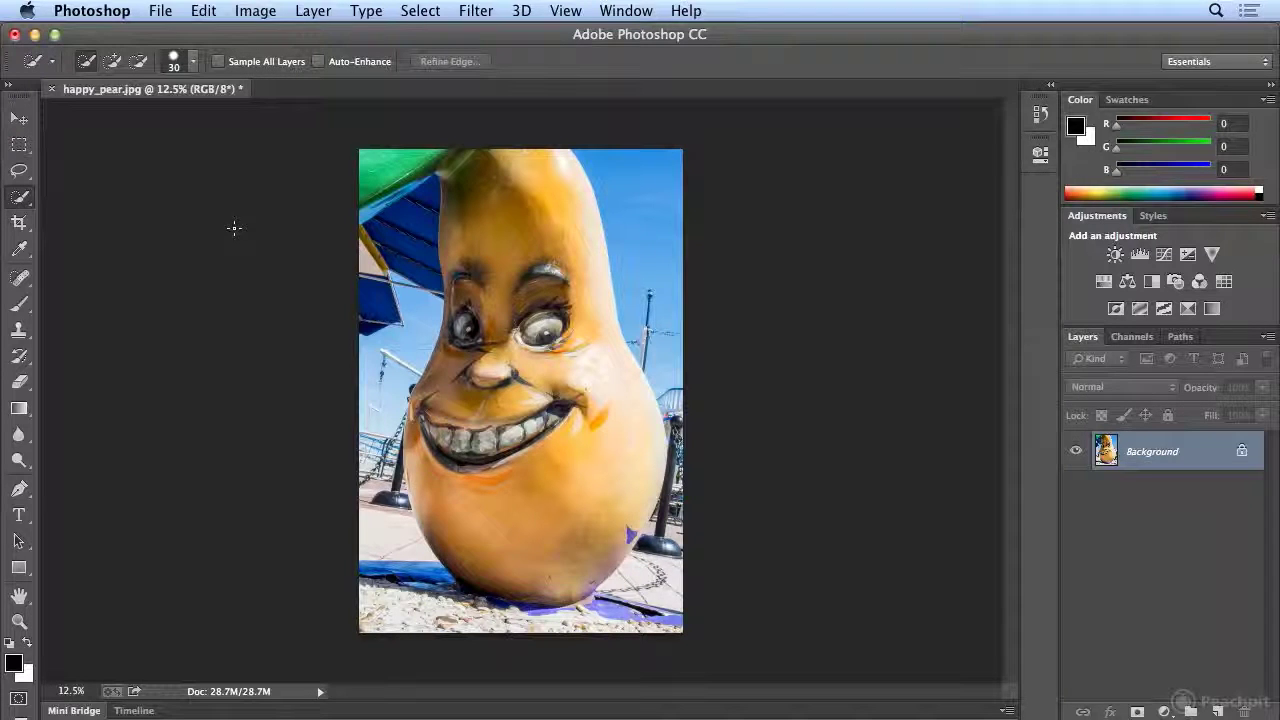
{"action": "key", "text": "v"}
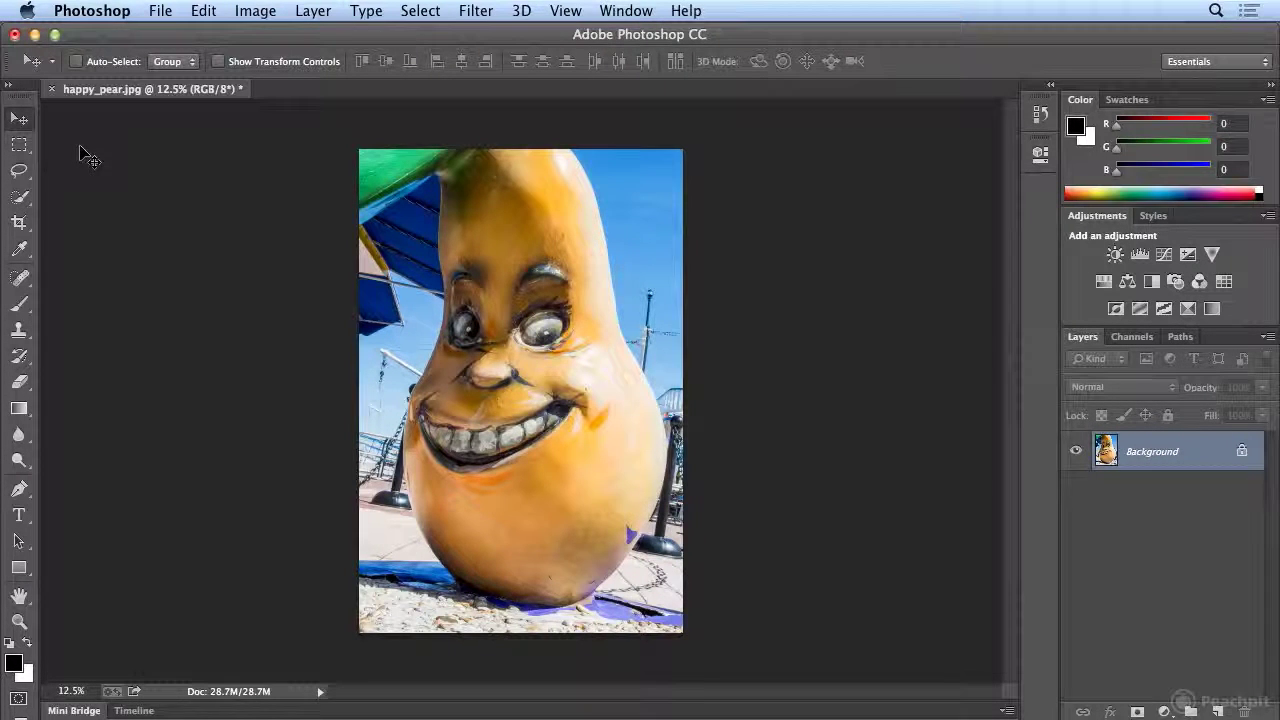
Step: Zoom in on the pear's face and turn off Scrubby Zoom for the Zoom tool, returning to the Move tool
{"action": "key", "text": "z"}
{"action": "left_click_drag", "start_coordinate": [431, 291], "coordinate": [613, 470]}
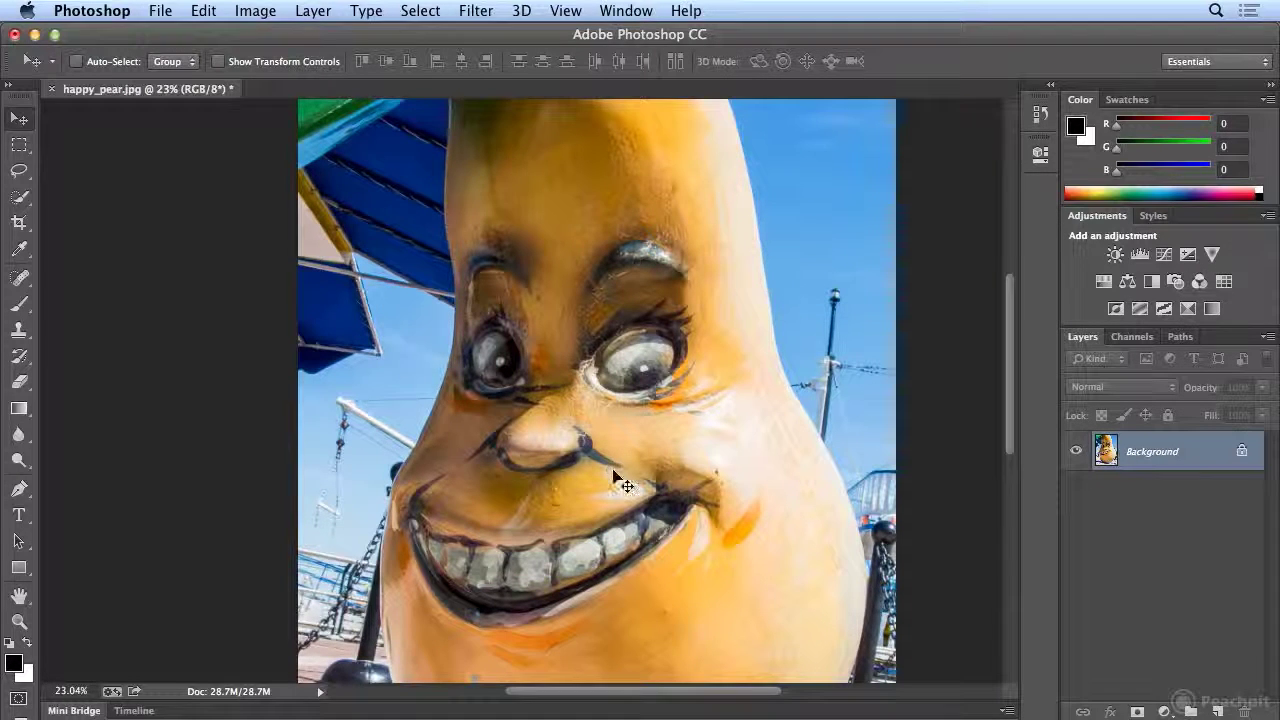
{"action": "key", "text": "z"}
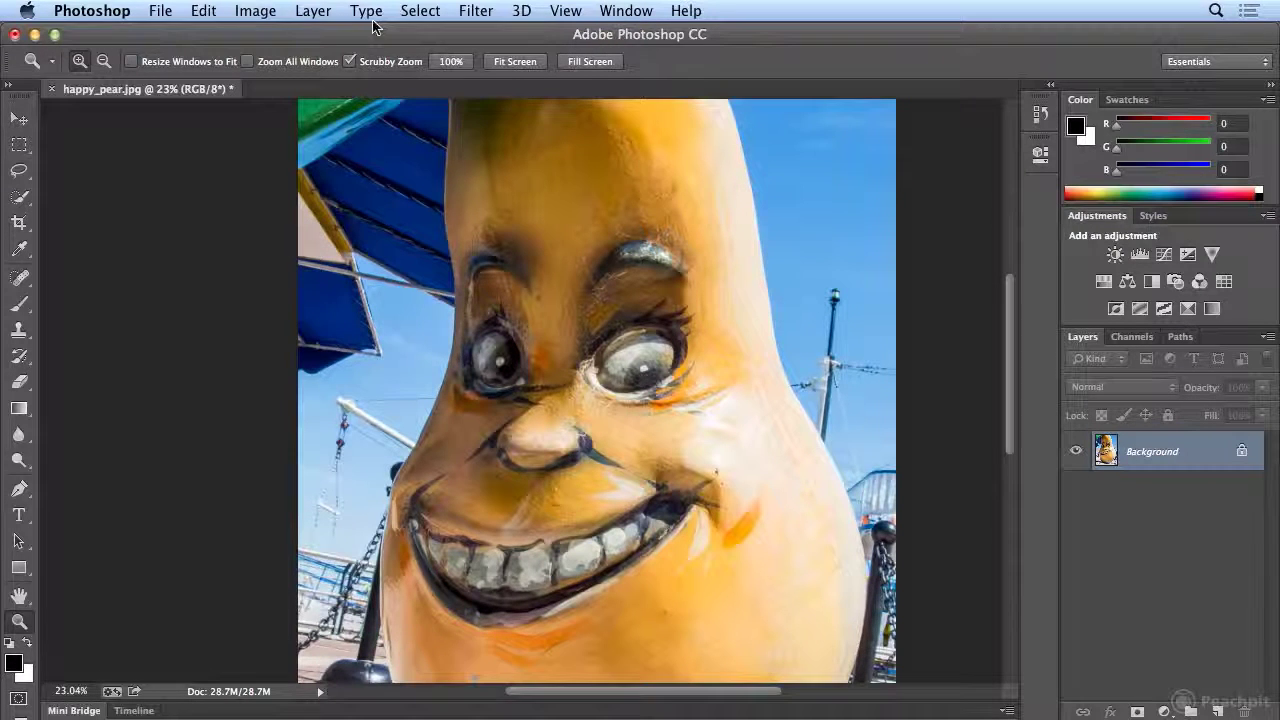
{"action": "left_click", "coordinate": [358, 61]}
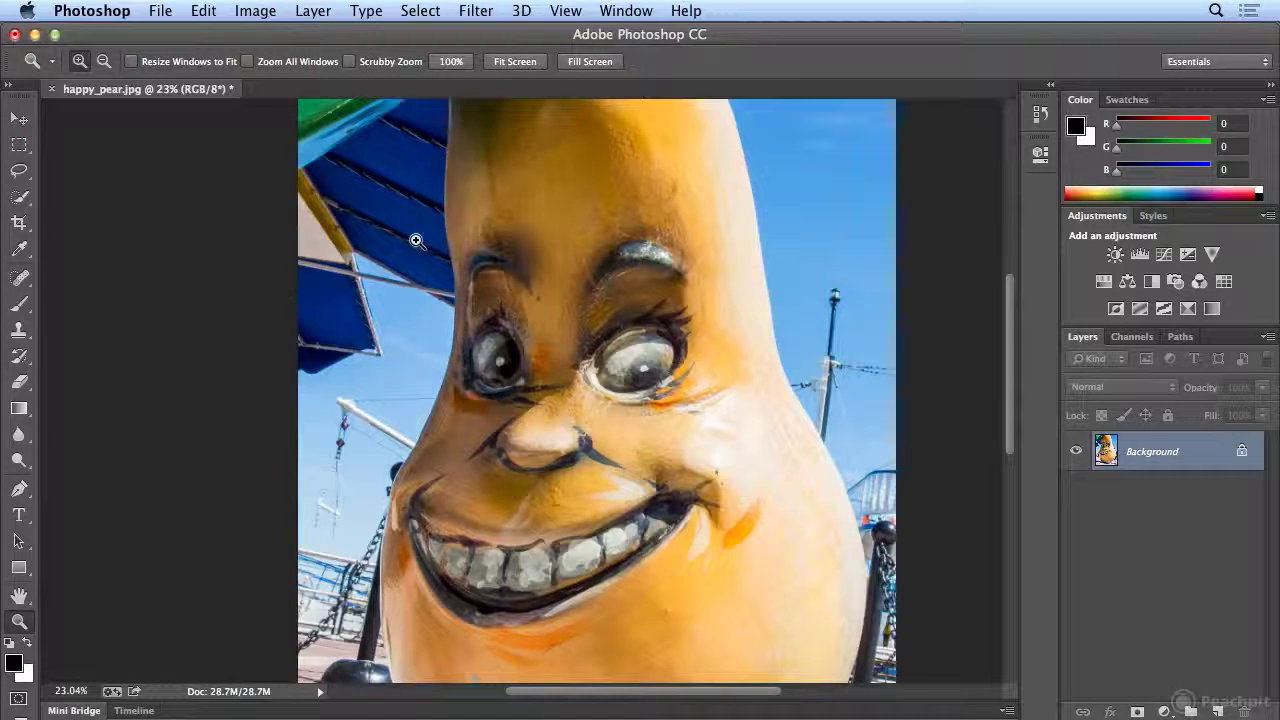
{"action": "left_click", "coordinate": [28, 119]}
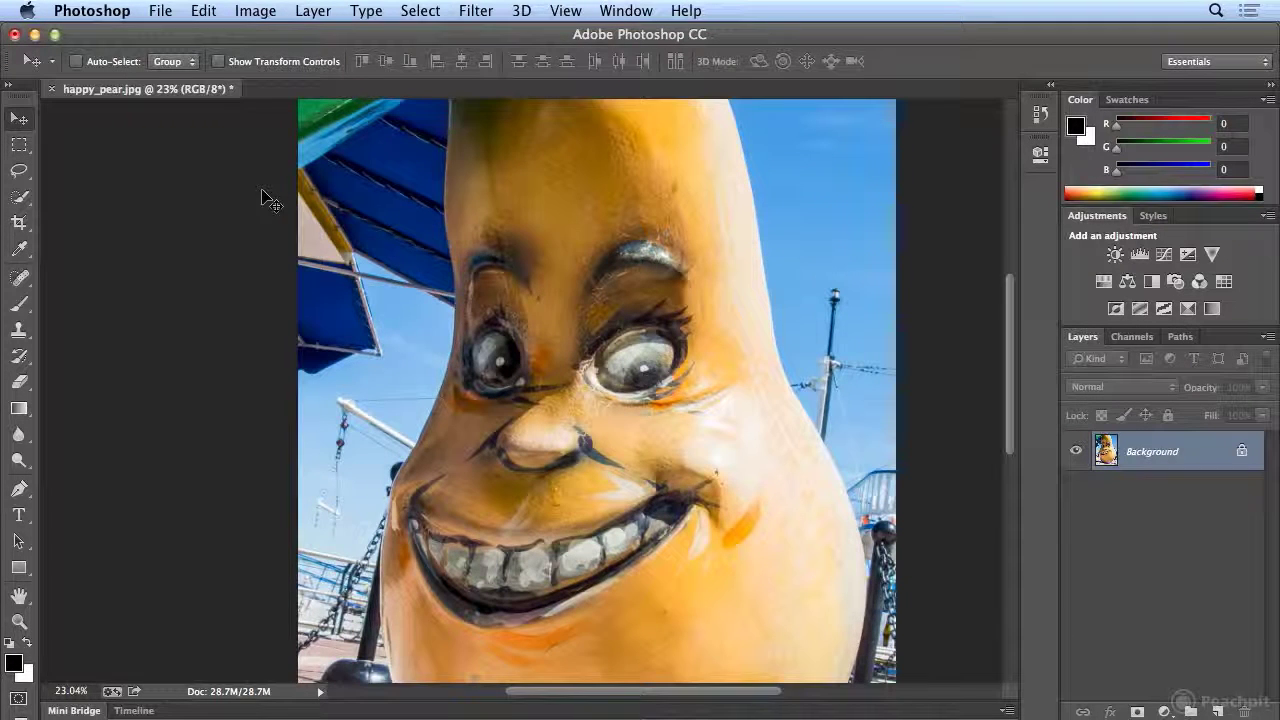
Step: Magnify the pear's larger eye and use the Hand tool's temporary full-image view to jump to the smaller eye
{"action": "key", "text": "super+space"}
{"action": "left_click_drag", "start_coordinate": [582, 296], "coordinate": [694, 428]}
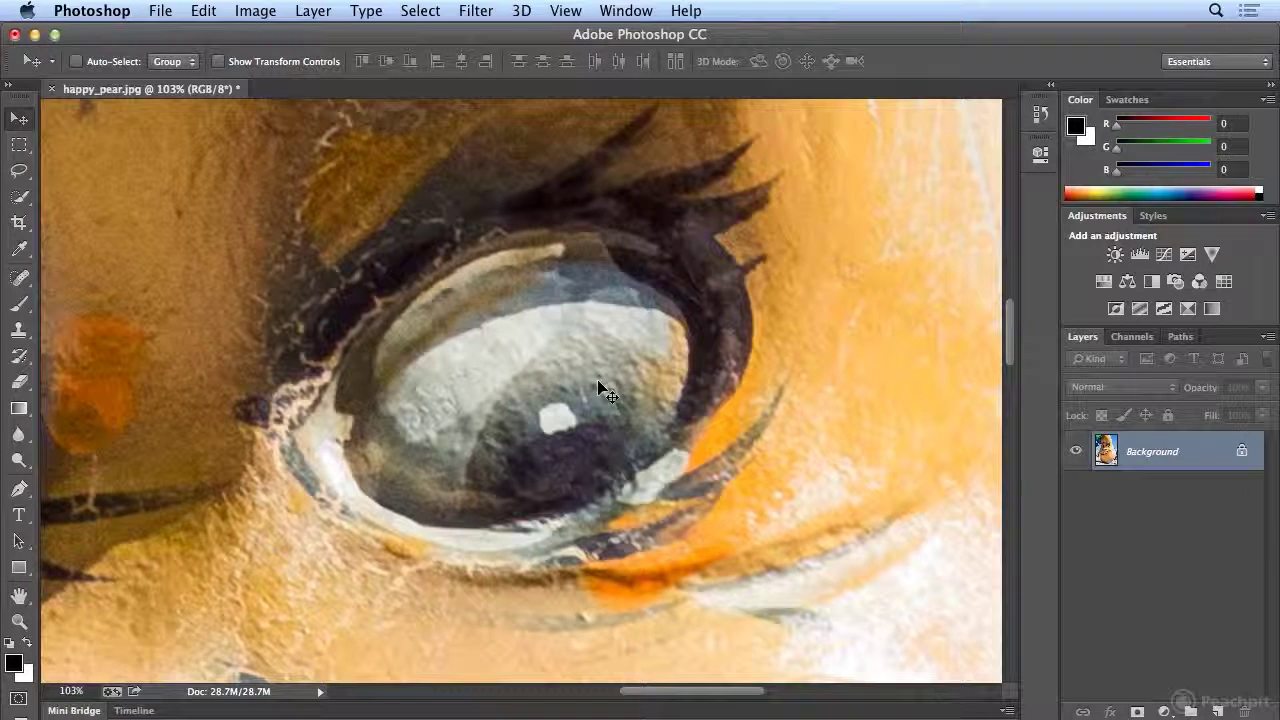
{"action": "key", "text": "h"}
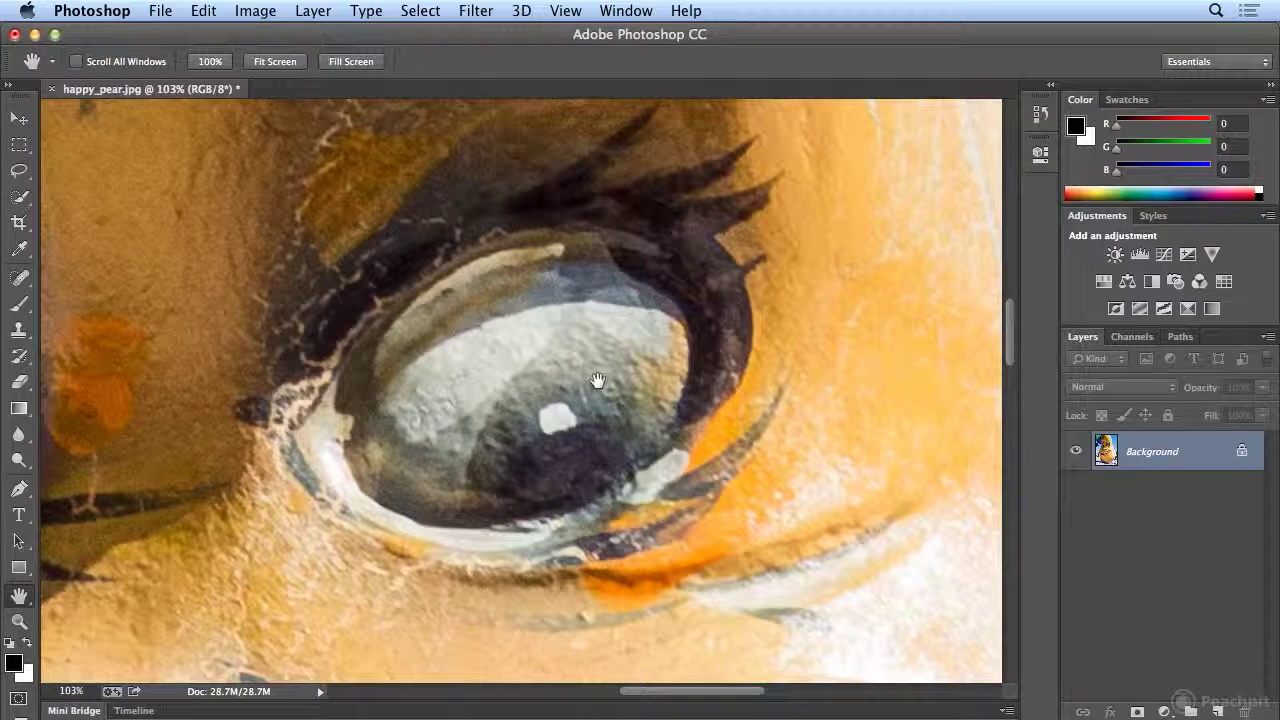
{"action": "key", "text": "h"}
{"action": "left_click", "coordinate": [597, 380]}
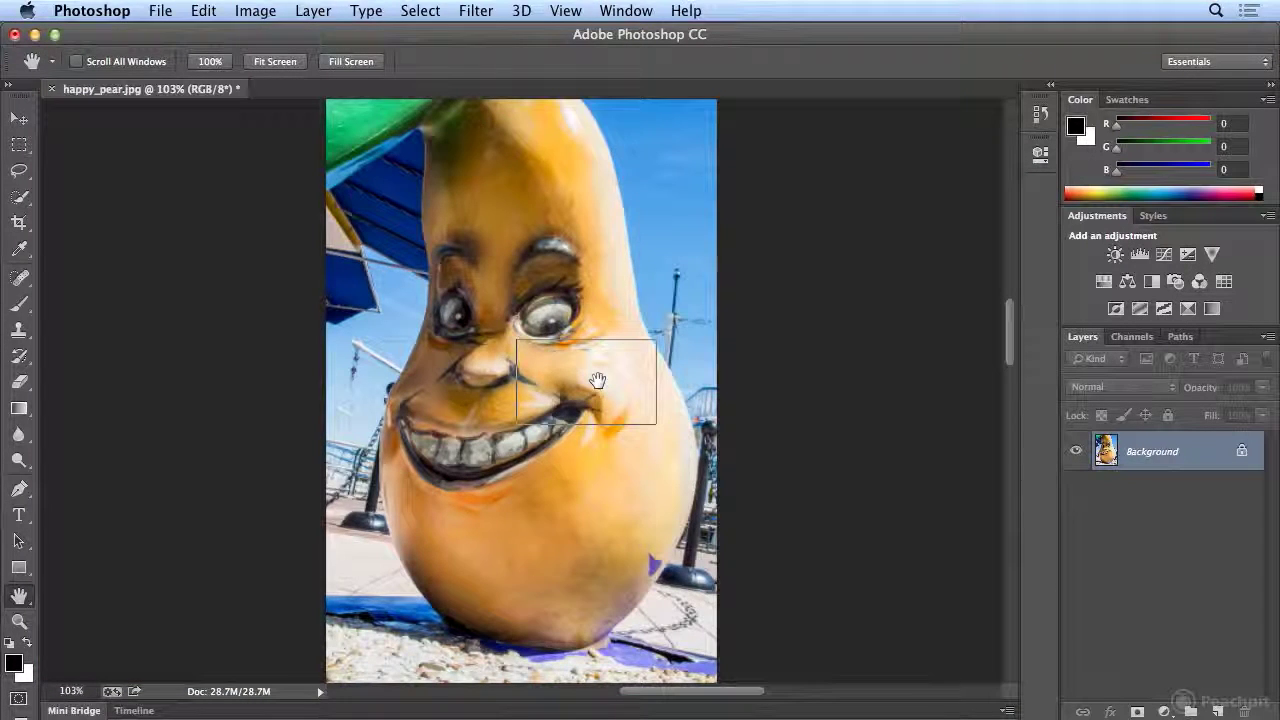
{"action": "left_click_drag", "start_coordinate": [597, 380], "coordinate": [460, 320]}
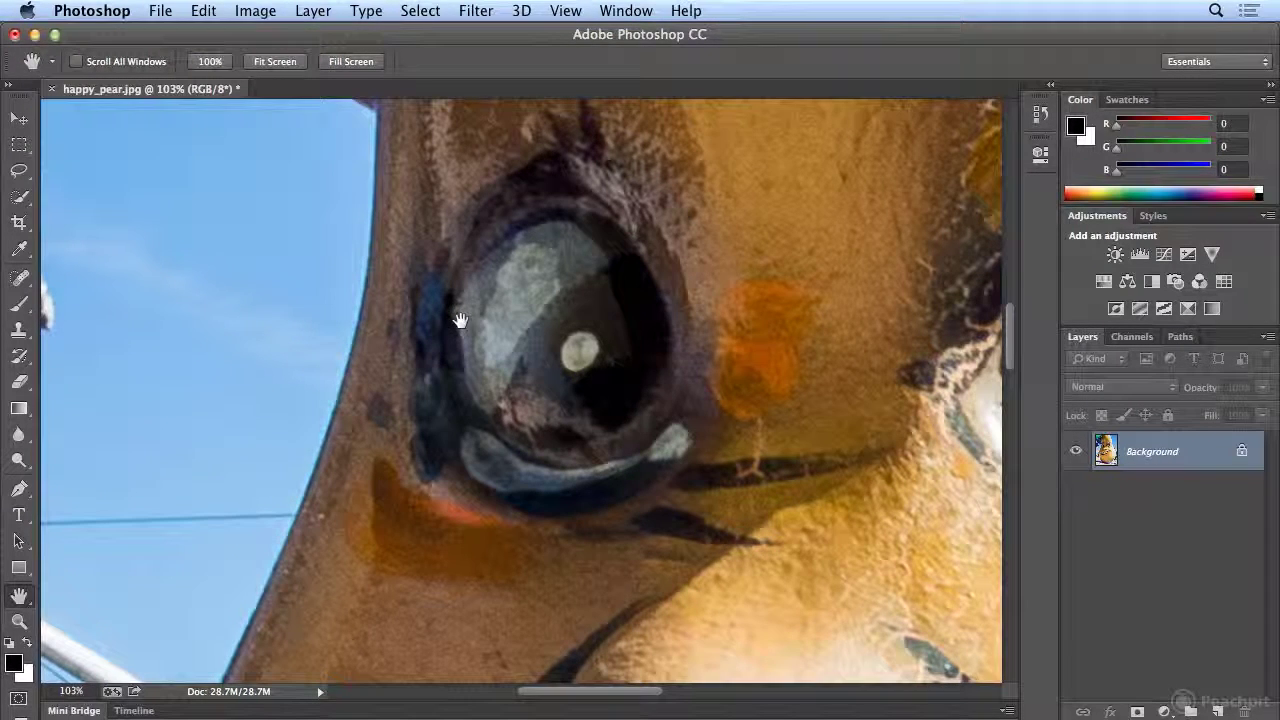
{"action": "left_click_drag", "start_coordinate": [460, 320], "coordinate": [483, 294]}
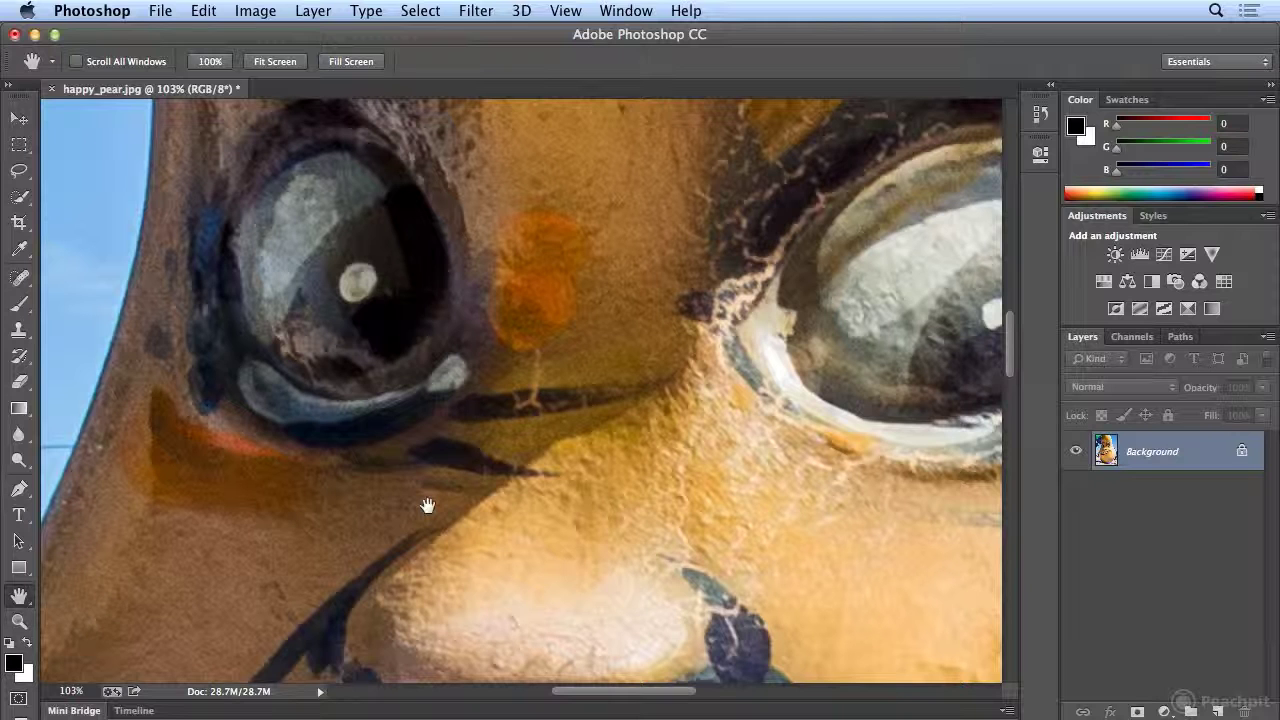
Step: Fit the whole image in the window and draw a rectangular marquee around the pear's smaller eye
{"action": "key", "text": "super+0"}
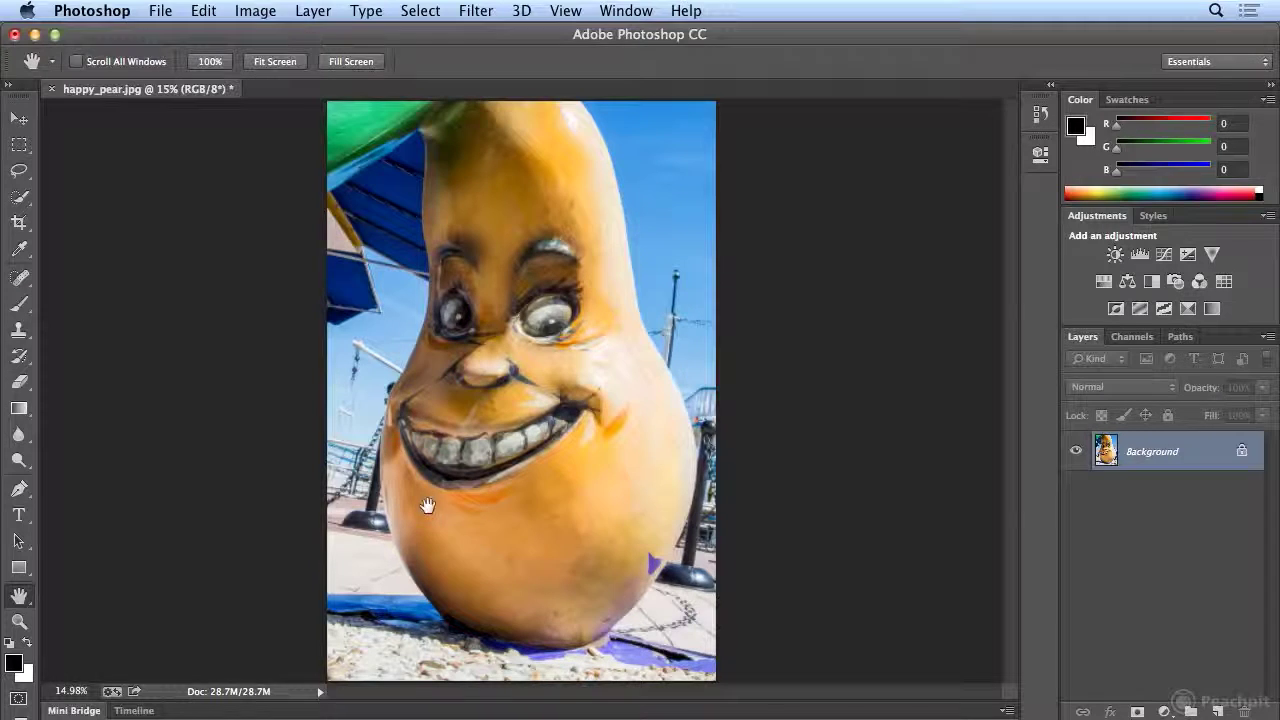
{"action": "key", "text": "m"}
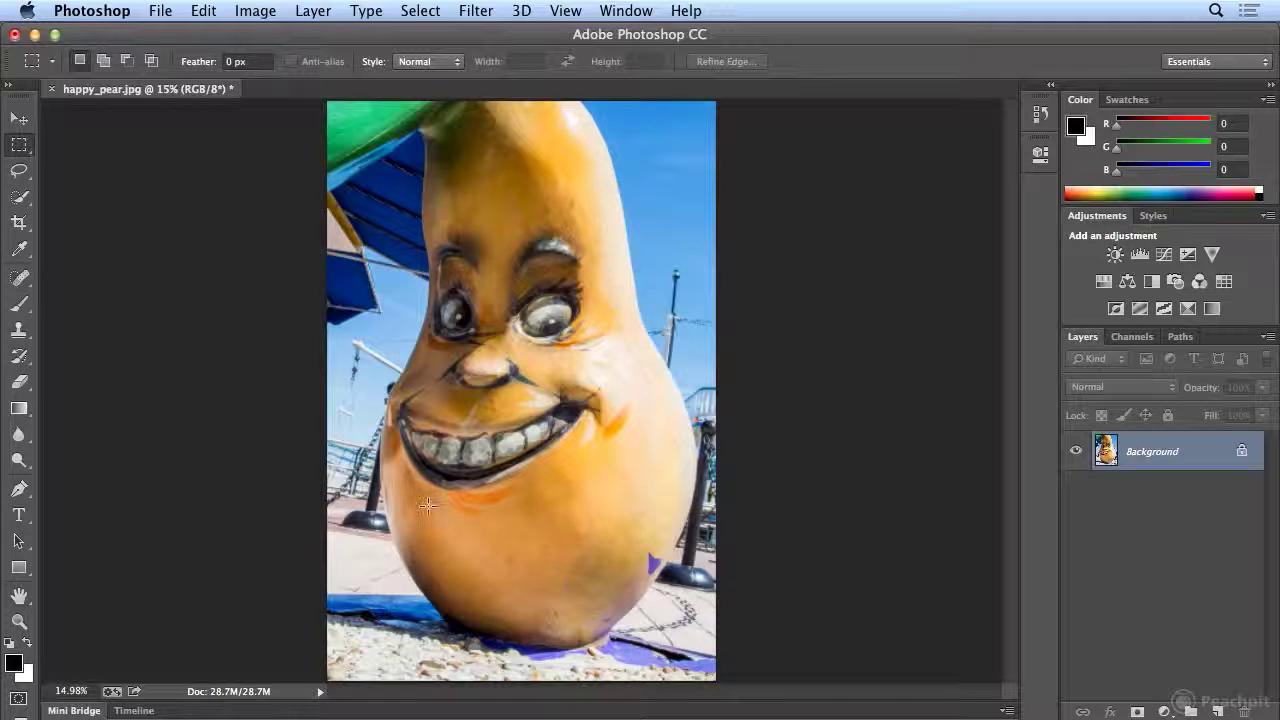
{"action": "left_click", "coordinate": [32, 152]}
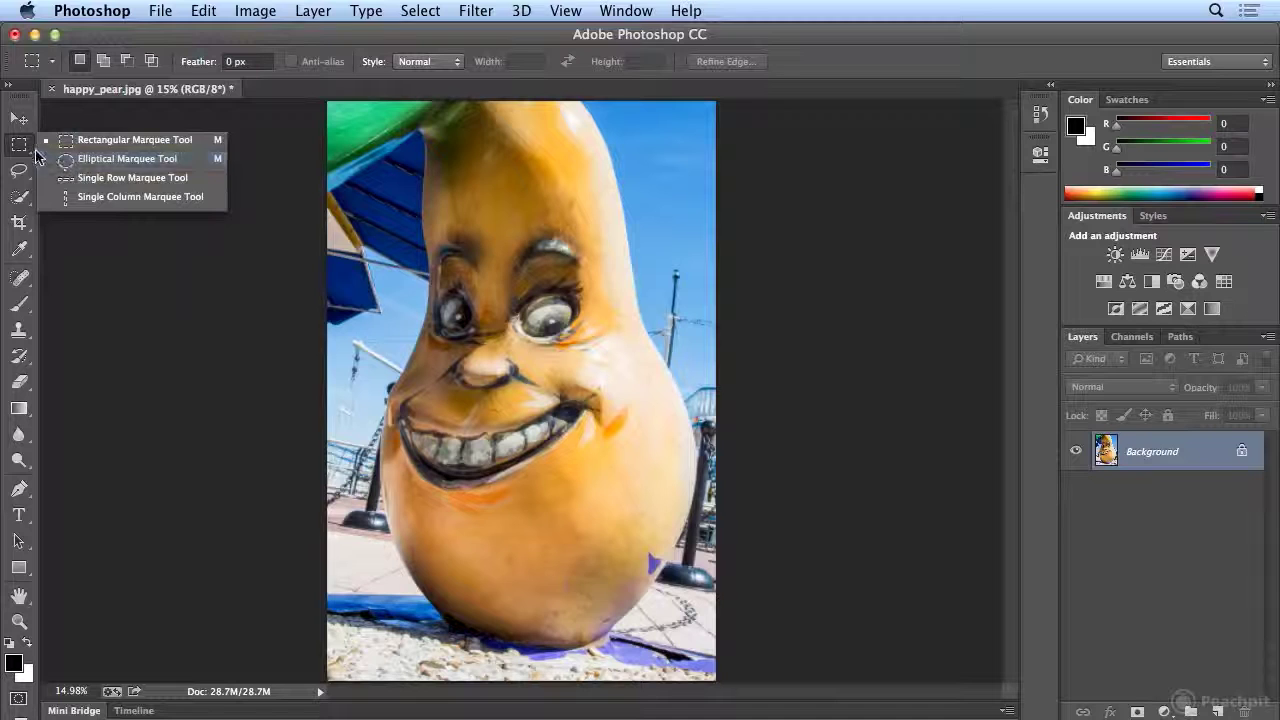
{"action": "left_click", "coordinate": [30, 150]}
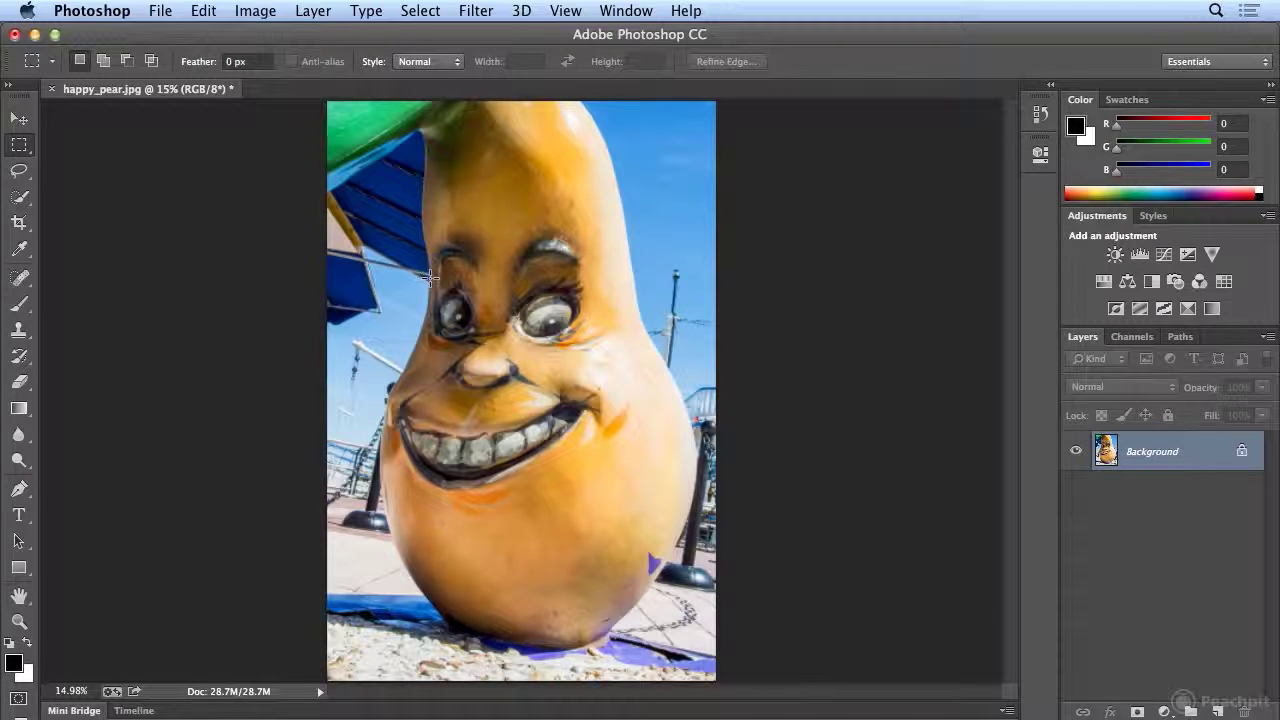
{"action": "left_click_drag", "start_coordinate": [429, 279], "coordinate": [479, 357]}
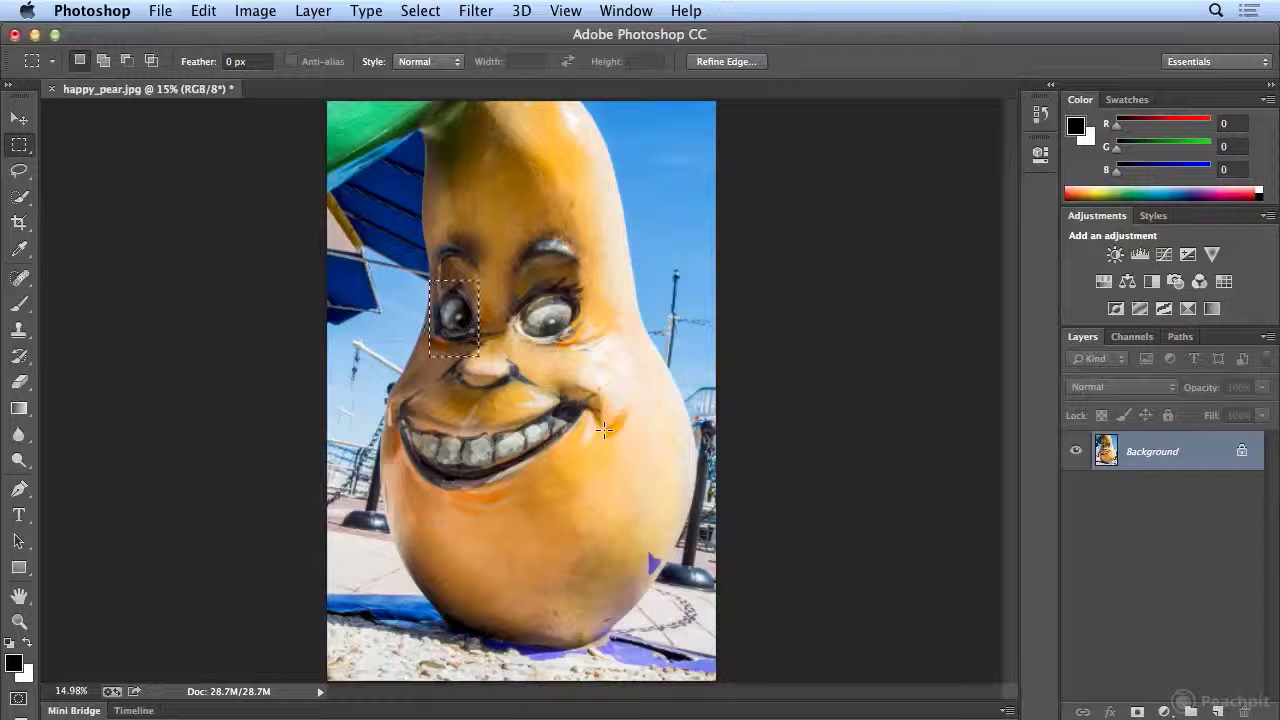
Step: Replace the rectangular selection with an elliptical marquee around the pear's larger eye
{"action": "key", "text": "shift"}
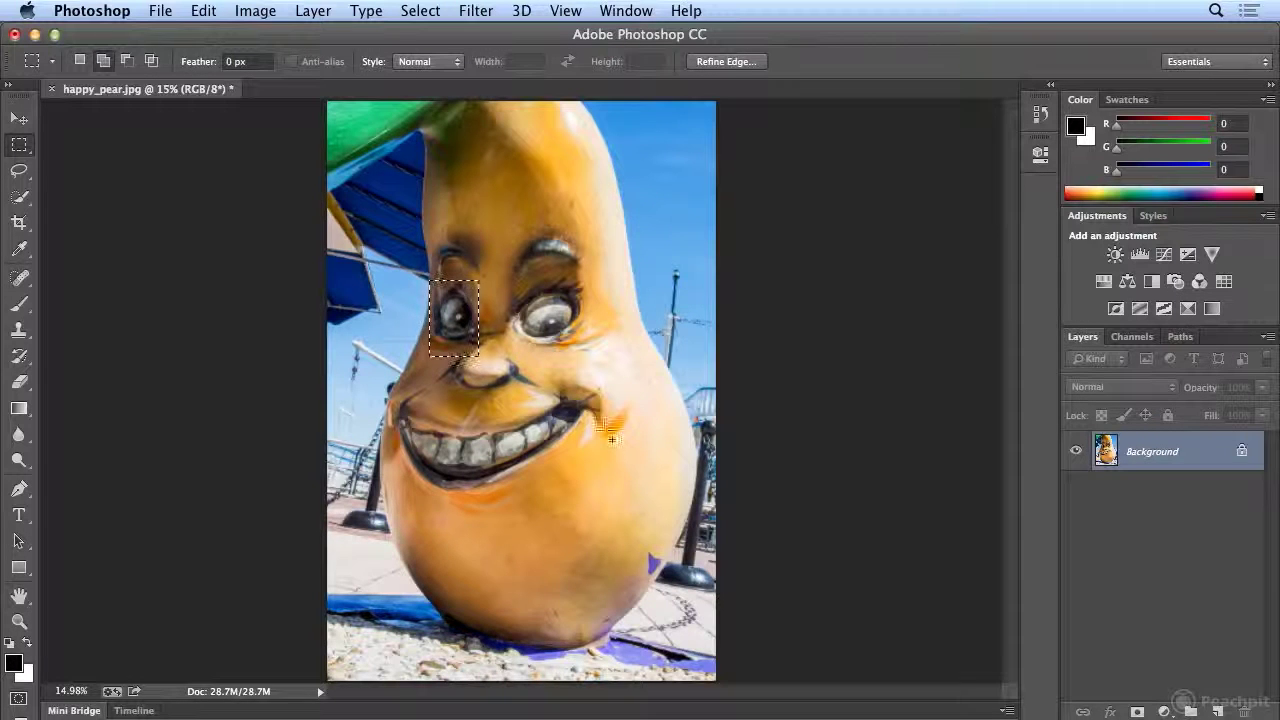
{"action": "key", "text": "shift+m"}
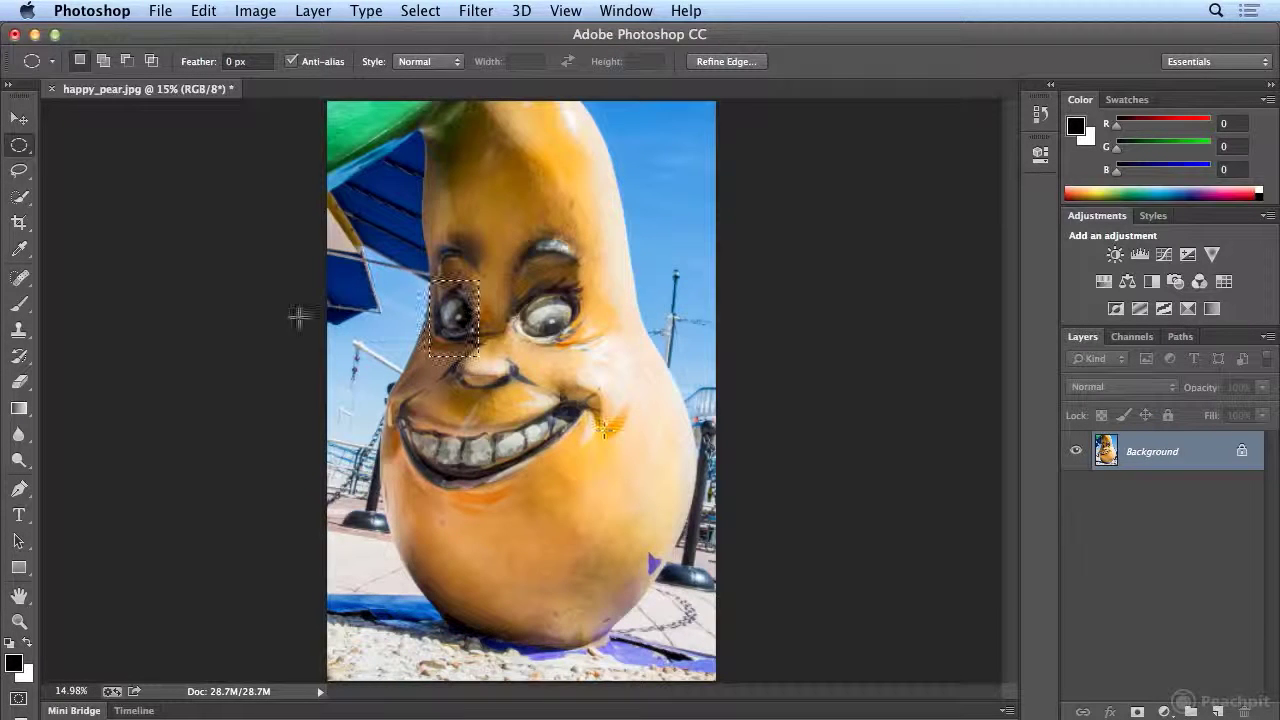
{"action": "left_click_drag", "start_coordinate": [505, 297], "coordinate": [596, 366]}
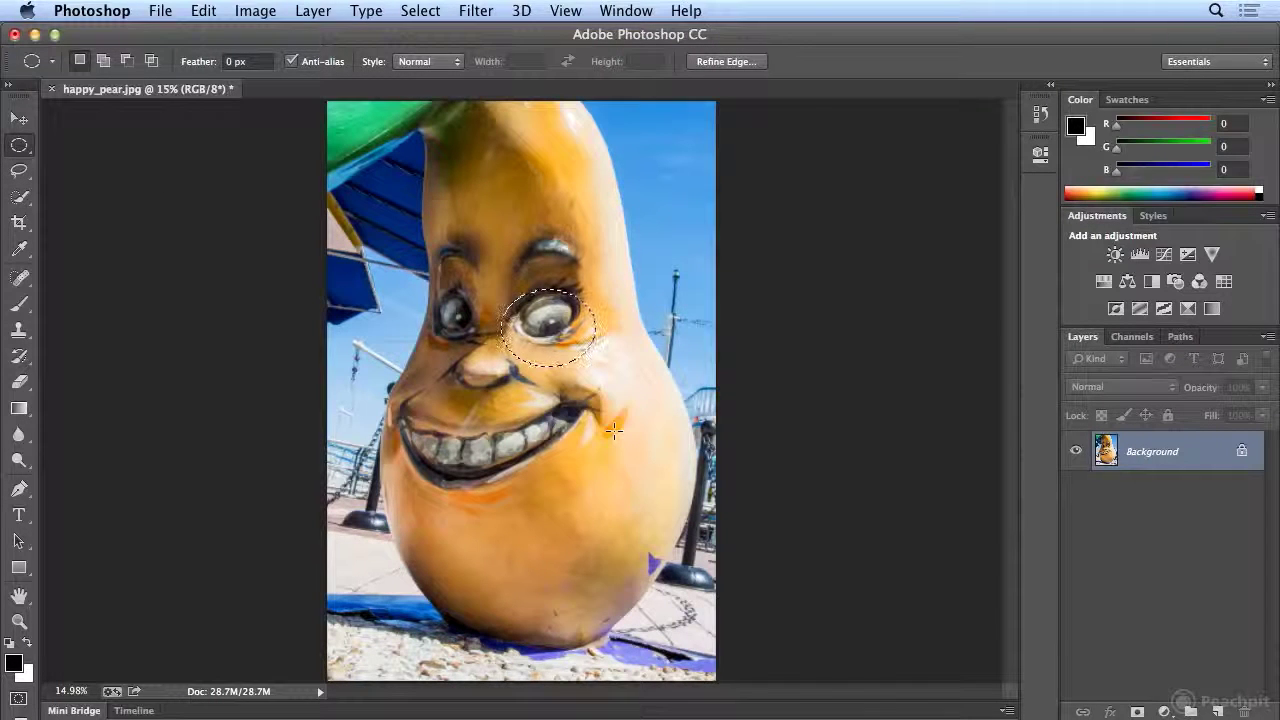
Step: Draw a tighter elliptical selection over the larger eyeball and deselect it
{"action": "key", "text": "shift+m"}
{"action": "key", "text": "super+d"}
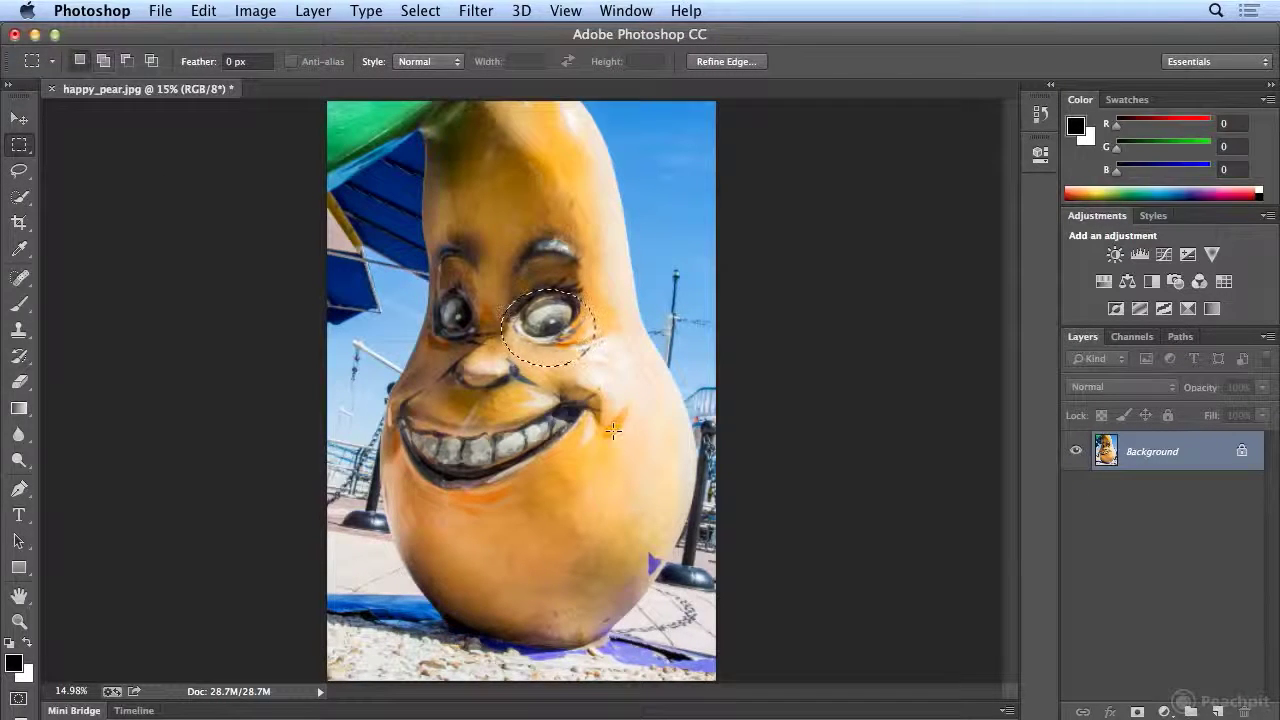
{"action": "key", "text": "shift+m"}
{"action": "key", "text": "shift+m"}
{"action": "key", "text": "shift+m"}
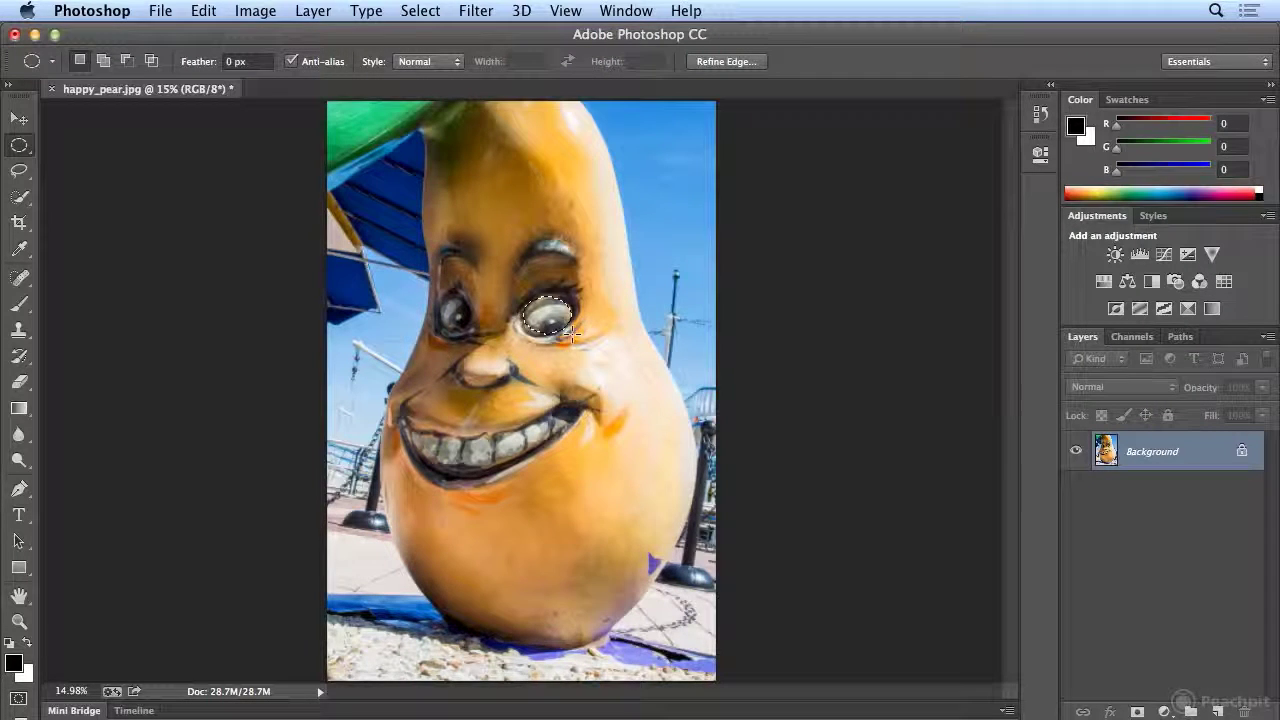
{"action": "left_click_drag", "start_coordinate": [514, 290], "coordinate": [573, 334]}
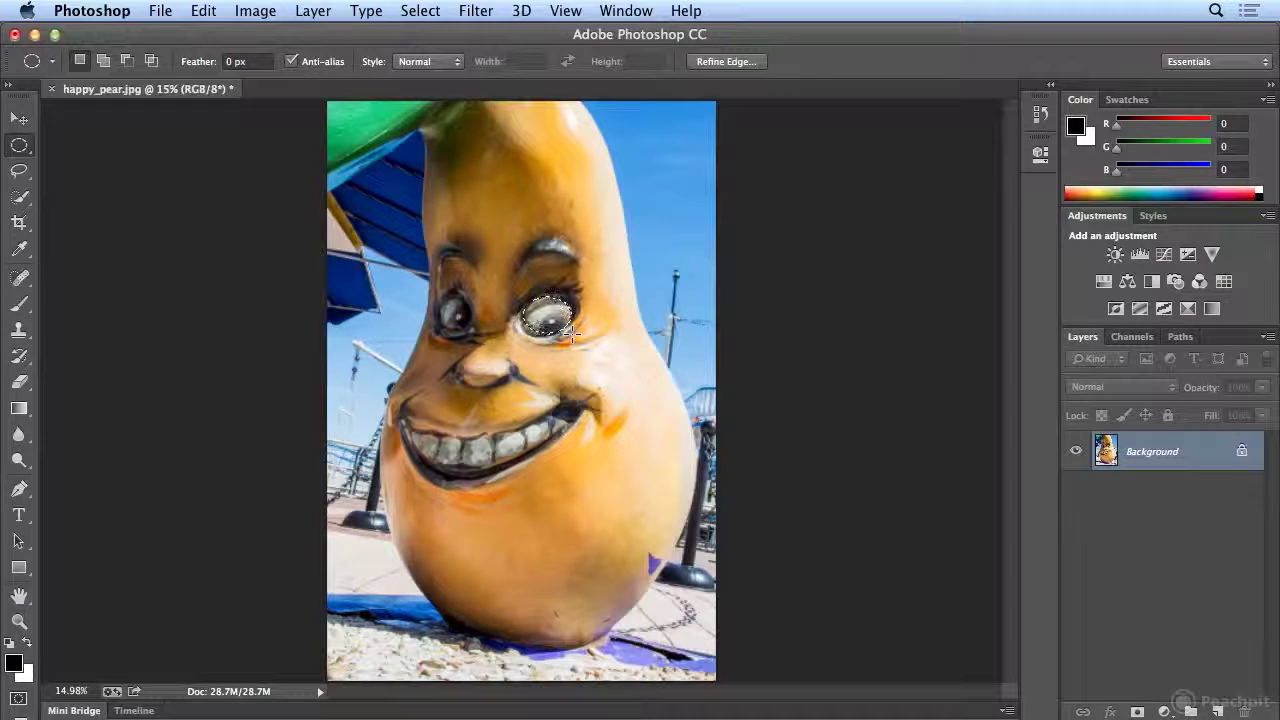
{"action": "left_click", "coordinate": [480, 220]}
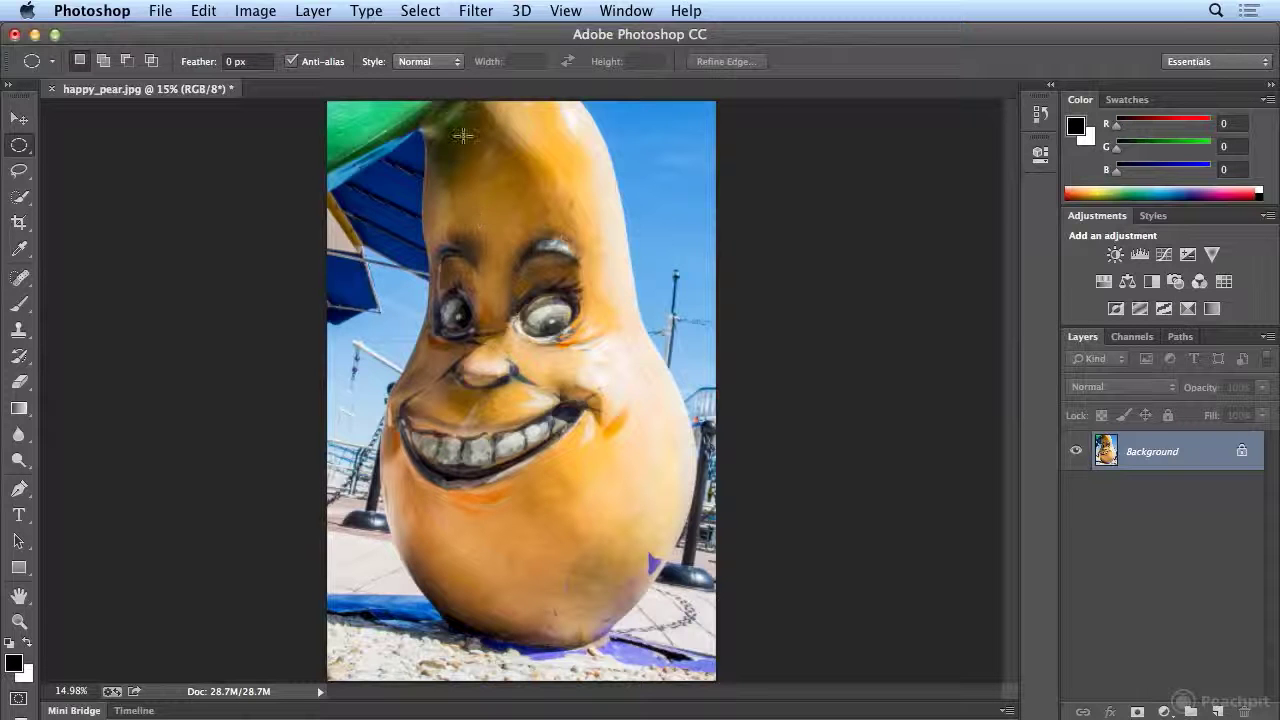
{"action": "left_click", "coordinate": [420, 10]}
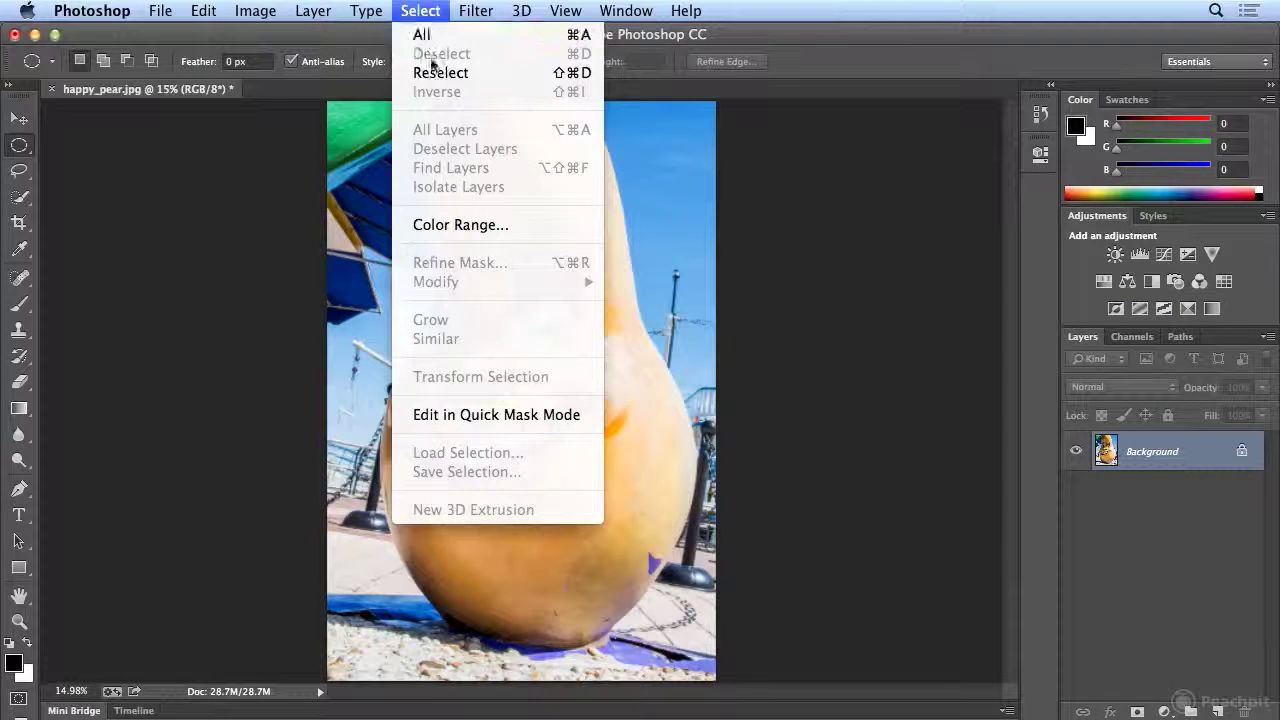
{"action": "left_click", "coordinate": [431, 18]}
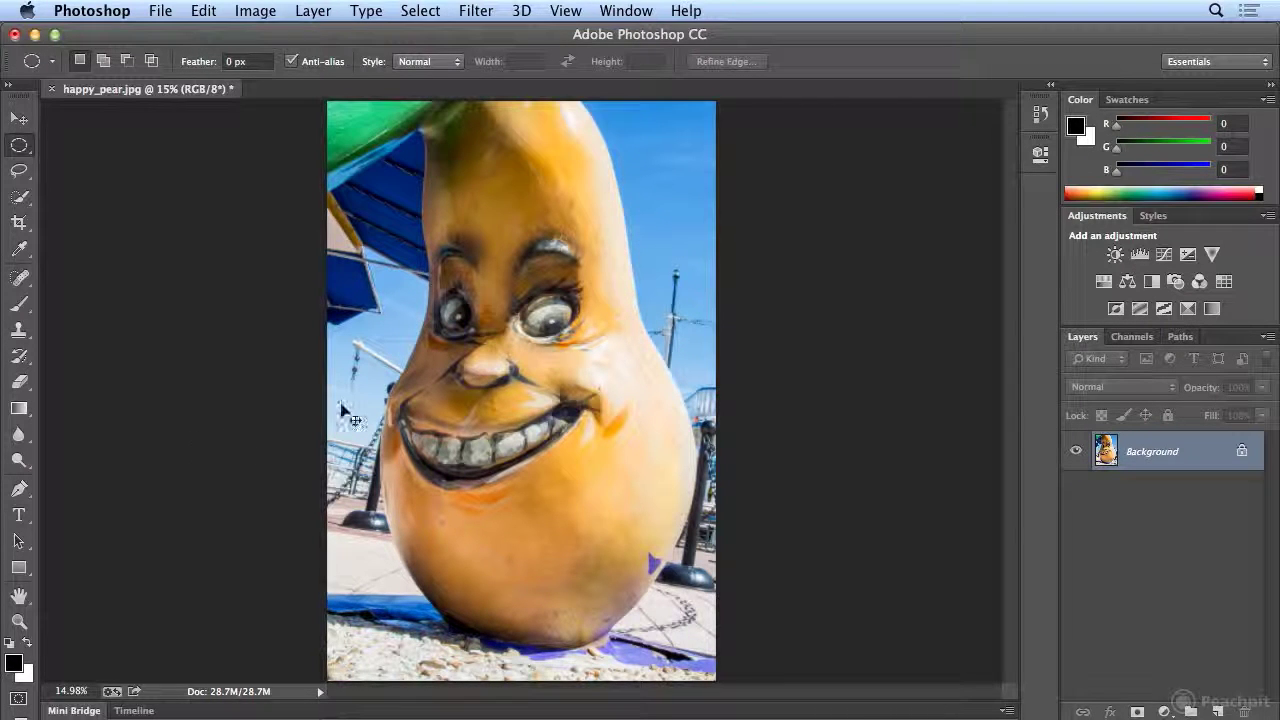
Step: Lighten the larger eyeball with the Dodge tool on Midtones at 50% exposure and darken its outer edge with the Burn tool
{"action": "left_click_drag", "start_coordinate": [530, 276], "coordinate": [654, 425]}
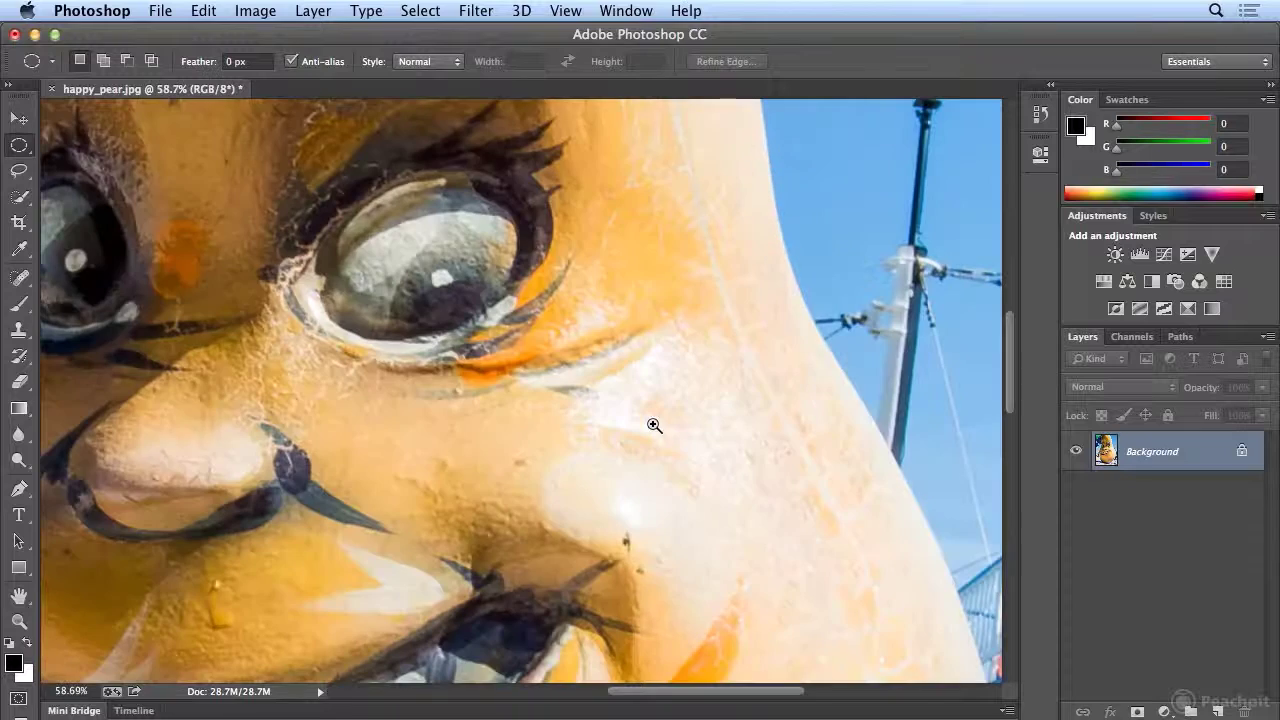
{"action": "key", "text": "o"}
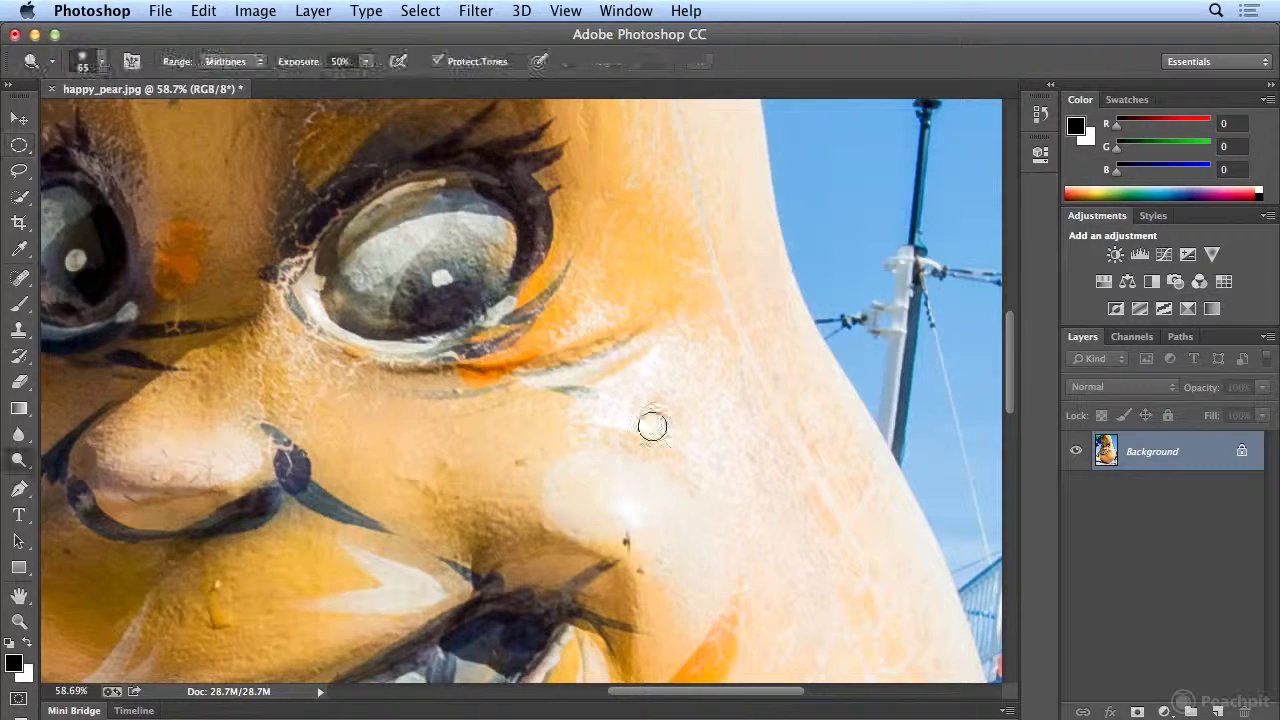
{"action": "mouse_move", "coordinate": [342, 296]}
{"action": "left_mouse_down"}
{"action": "mouse_move", "coordinate": [432, 232]}
{"action": "mouse_move", "coordinate": [372, 324]}
{"action": "mouse_move", "coordinate": [391, 243]}
{"action": "mouse_move", "coordinate": [357, 292]}
{"action": "mouse_move", "coordinate": [370, 256]}
{"action": "mouse_move", "coordinate": [364, 300]}
{"action": "mouse_move", "coordinate": [475, 210]}
{"action": "mouse_move", "coordinate": [496, 262]}
{"action": "mouse_move", "coordinate": [503, 235]}
{"action": "mouse_move", "coordinate": [359, 245]}
{"action": "mouse_move", "coordinate": [424, 245]}
{"action": "mouse_move", "coordinate": [359, 295]}
{"action": "mouse_move", "coordinate": [395, 290]}
{"action": "mouse_move", "coordinate": [376, 298]}
{"action": "mouse_move", "coordinate": [419, 298]}
{"action": "mouse_move", "coordinate": [418, 310]}
{"action": "mouse_move", "coordinate": [448, 299]}
{"action": "mouse_move", "coordinate": [424, 316]}
{"action": "mouse_move", "coordinate": [442, 322]}
{"action": "mouse_move", "coordinate": [454, 298]}
{"action": "mouse_move", "coordinate": [358, 162]}
{"action": "mouse_move", "coordinate": [287, 238]}
{"action": "mouse_move", "coordinate": [479, 105]}
{"action": "mouse_move", "coordinate": [400, 163]}
{"action": "mouse_move", "coordinate": [538, 159]}
{"action": "mouse_move", "coordinate": [511, 183]}
{"action": "left_mouse_up"}
{"action": "key", "text": "shift+o"}
{"action": "left_click_drag", "start_coordinate": [560, 250], "coordinate": [587, 272]}
Step: Desaturate the larger eyeball with the Sponge tool at 50% flow
{"action": "key", "text": "shift+o"}
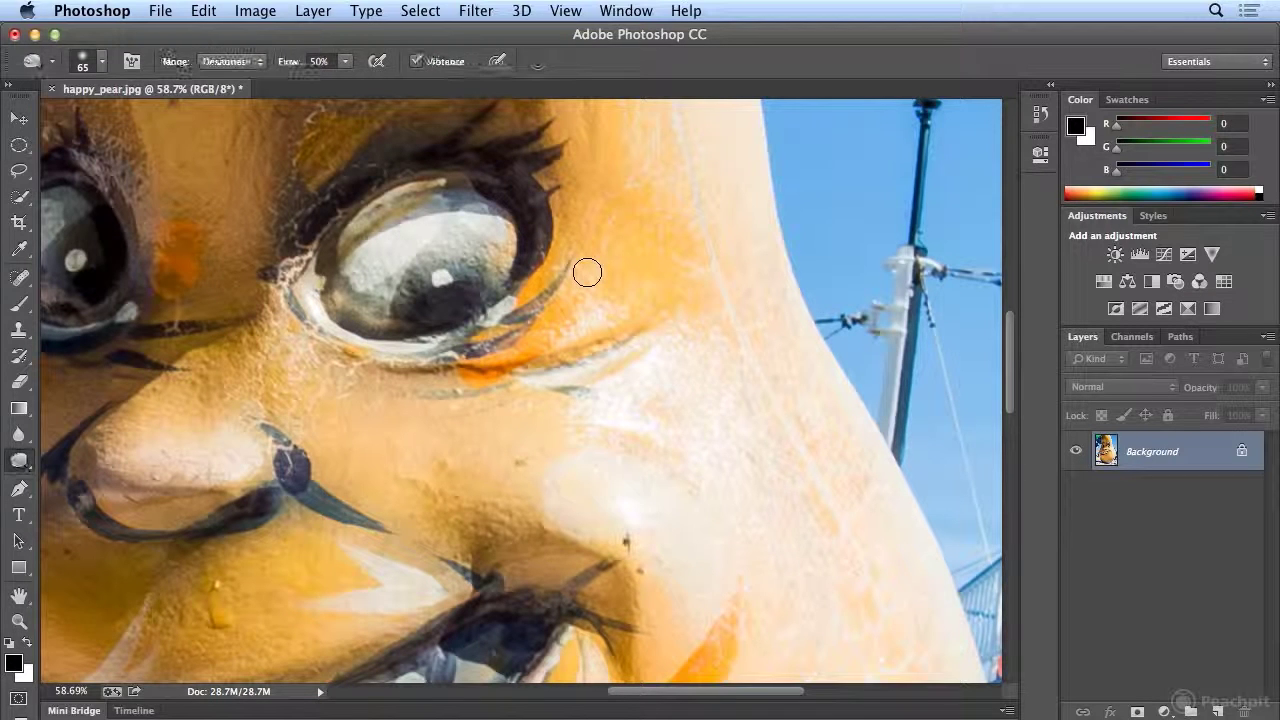
{"action": "mouse_move", "coordinate": [587, 272]}
{"action": "left_mouse_down"}
{"action": "mouse_move", "coordinate": [505, 236]}
{"action": "mouse_move", "coordinate": [503, 266]}
{"action": "mouse_move", "coordinate": [502, 216]}
{"action": "mouse_move", "coordinate": [500, 231]}
{"action": "mouse_move", "coordinate": [466, 213]}
{"action": "mouse_move", "coordinate": [378, 232]}
{"action": "mouse_move", "coordinate": [350, 266]}
{"action": "mouse_move", "coordinate": [360, 232]}
{"action": "mouse_move", "coordinate": [328, 280]}
{"action": "mouse_move", "coordinate": [353, 233]}
{"action": "mouse_move", "coordinate": [420, 200]}
{"action": "mouse_move", "coordinate": [338, 235]}
{"action": "mouse_move", "coordinate": [378, 226]}
{"action": "left_mouse_up"}
{"action": "mouse_move", "coordinate": [502, 262]}
{"action": "left_mouse_down"}
{"action": "mouse_move", "coordinate": [455, 229]}
{"action": "mouse_move", "coordinate": [425, 234]}
{"action": "mouse_move", "coordinate": [387, 262]}
{"action": "mouse_move", "coordinate": [383, 325]}
{"action": "mouse_move", "coordinate": [346, 291]}
{"action": "mouse_move", "coordinate": [413, 200]}
{"action": "mouse_move", "coordinate": [517, 191]}
{"action": "mouse_move", "coordinate": [438, 240]}
{"action": "left_mouse_up"}
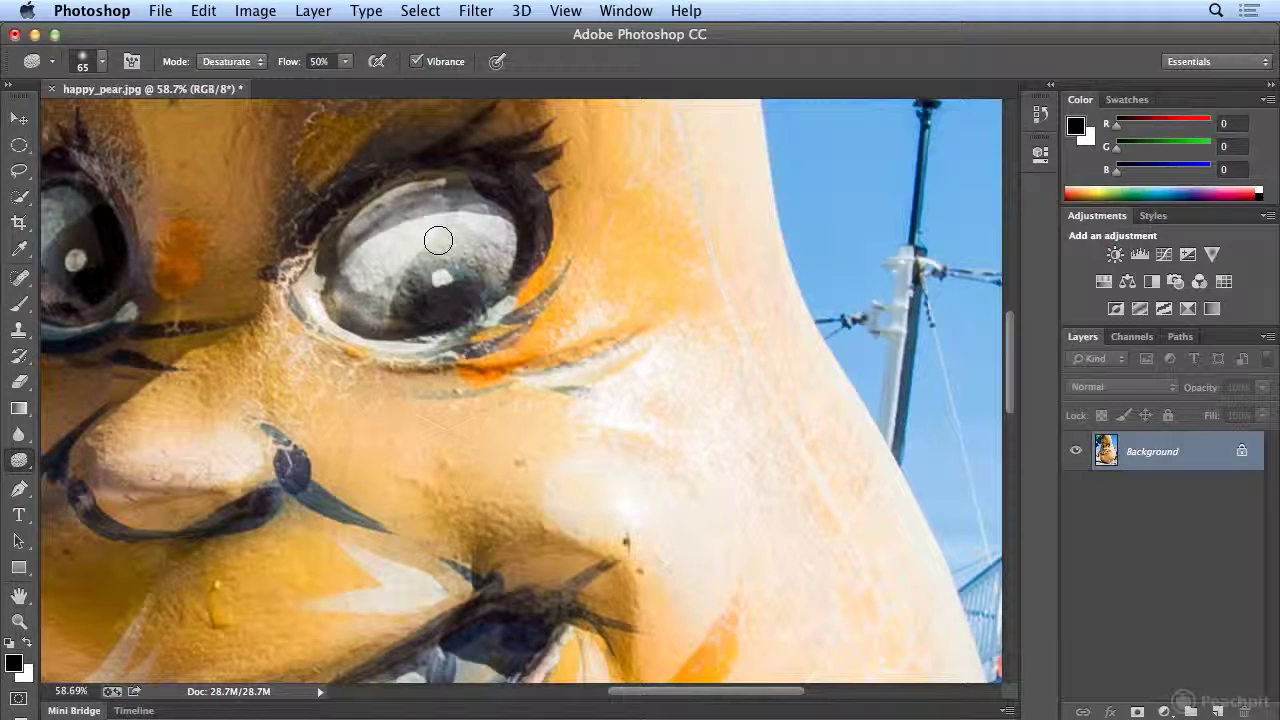
Step: Cycle through the Dodge, Burn and Sponge tools, finish on Dodge, and view the tools in that group
{"action": "key", "text": "shift+o"}
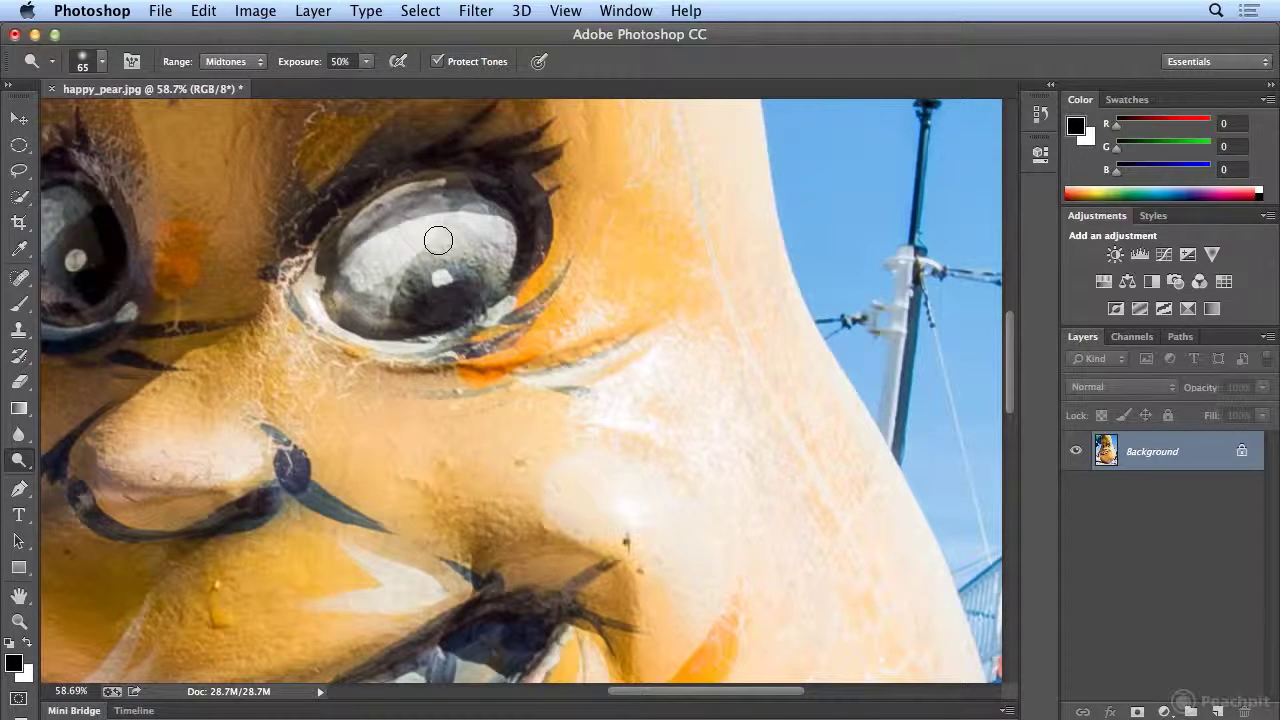
{"action": "key", "text": "shift+o"}
{"action": "key", "text": "shift+o"}
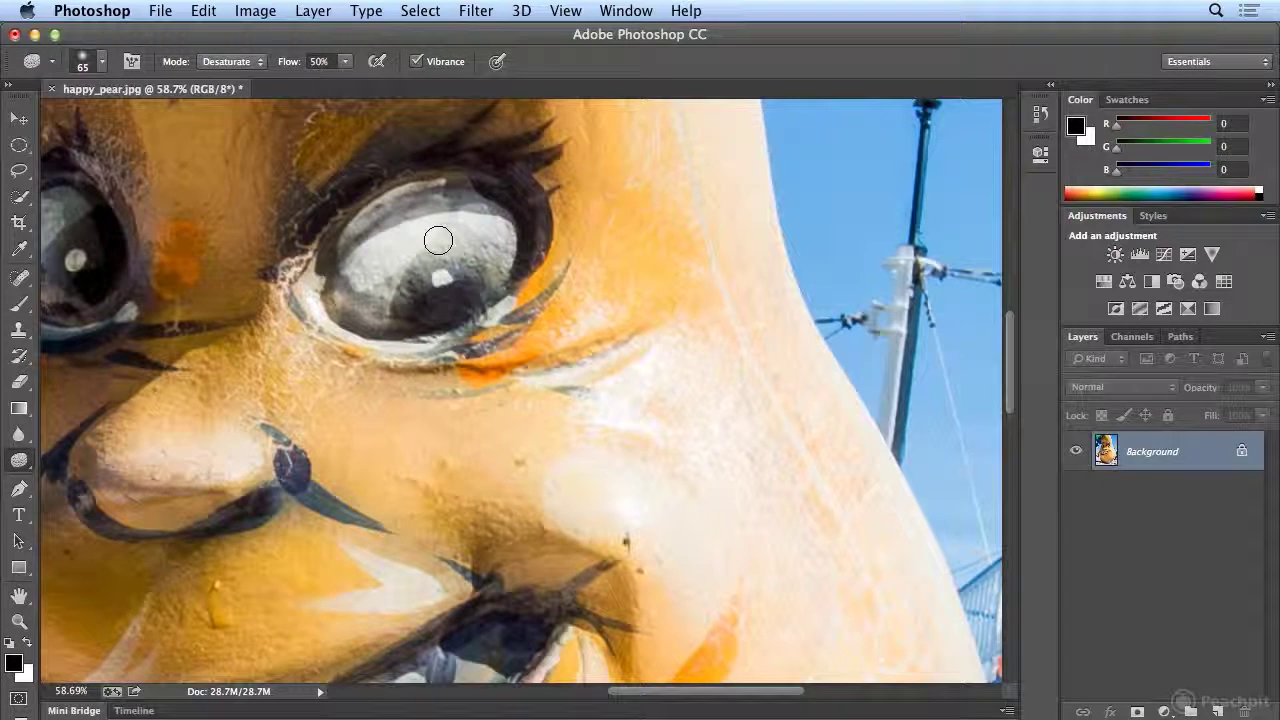
{"action": "key", "text": "shift+o"}
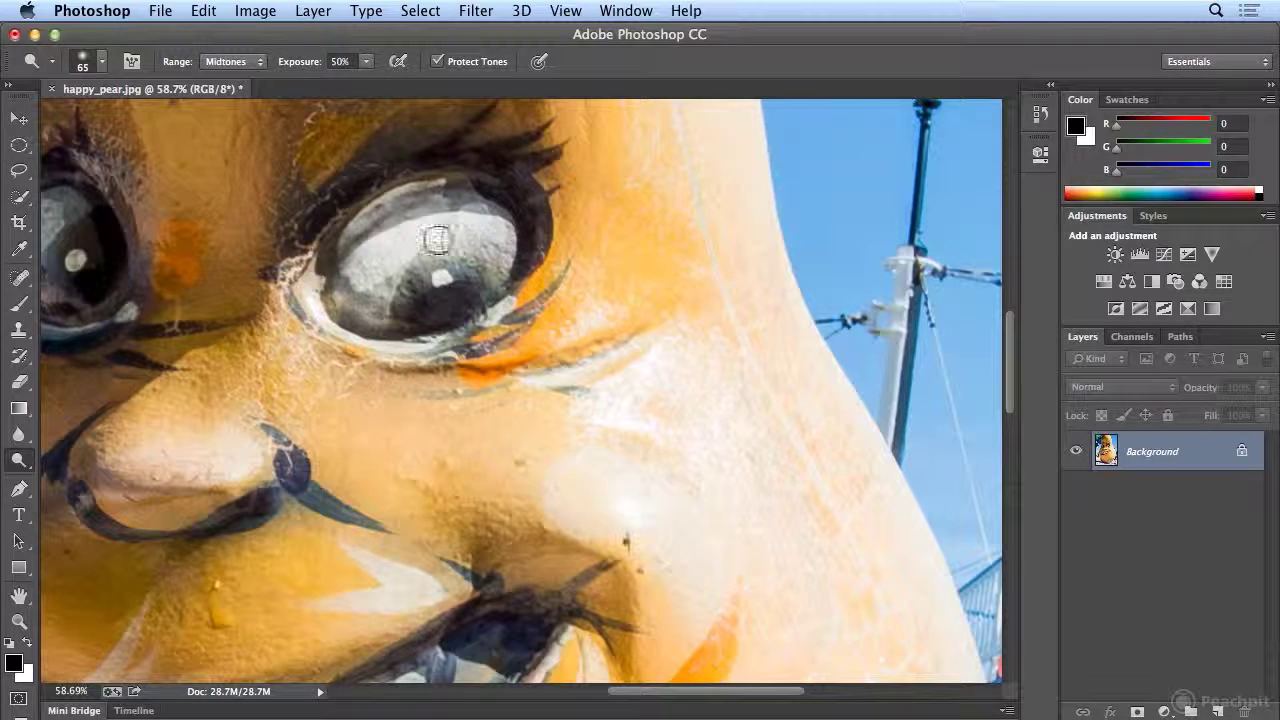
{"action": "left_click", "coordinate": [19, 470]}
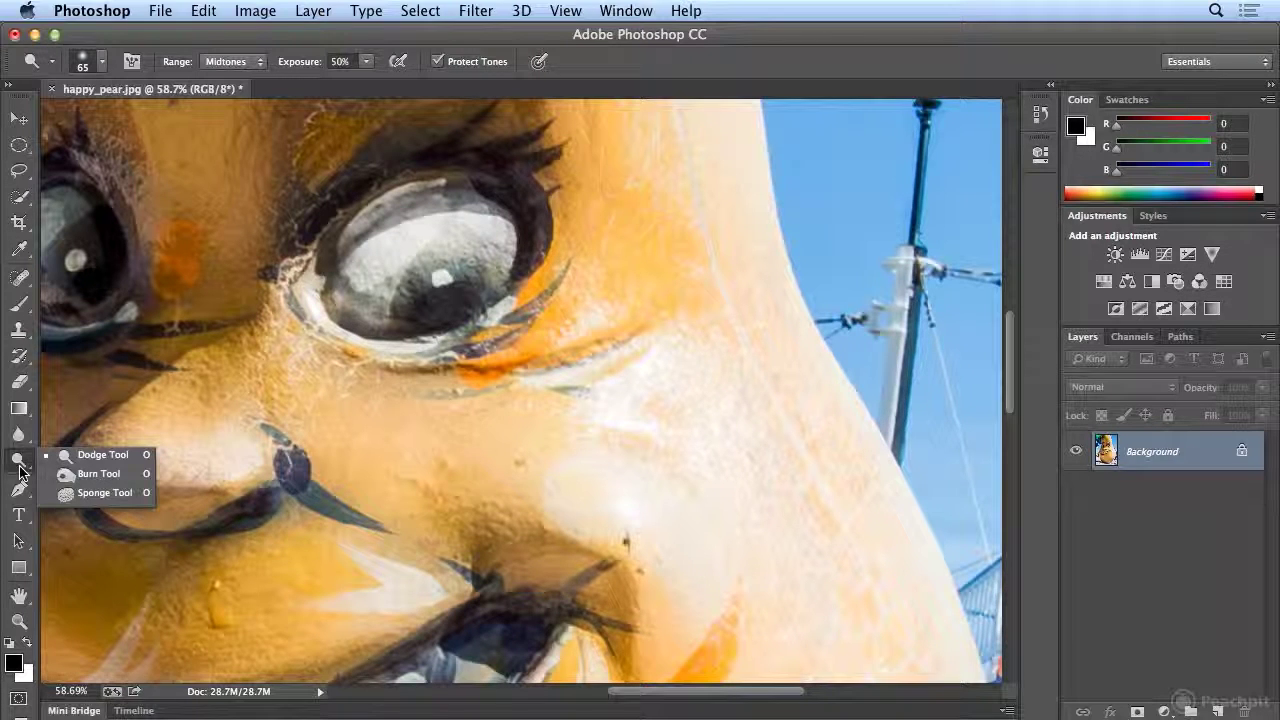
{"action": "left_click", "coordinate": [19, 462]}
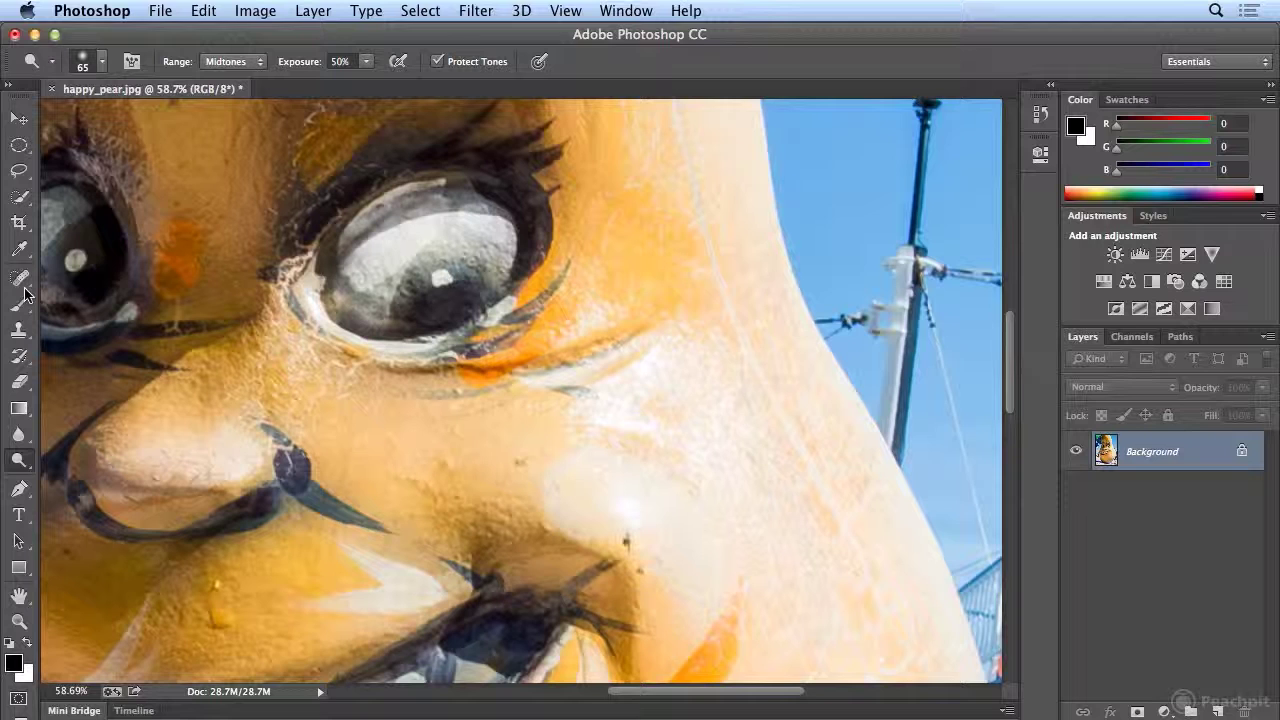
{"action": "left_click", "coordinate": [76, 10]}
{"action": "mouse_move", "coordinate": [95, 80]}
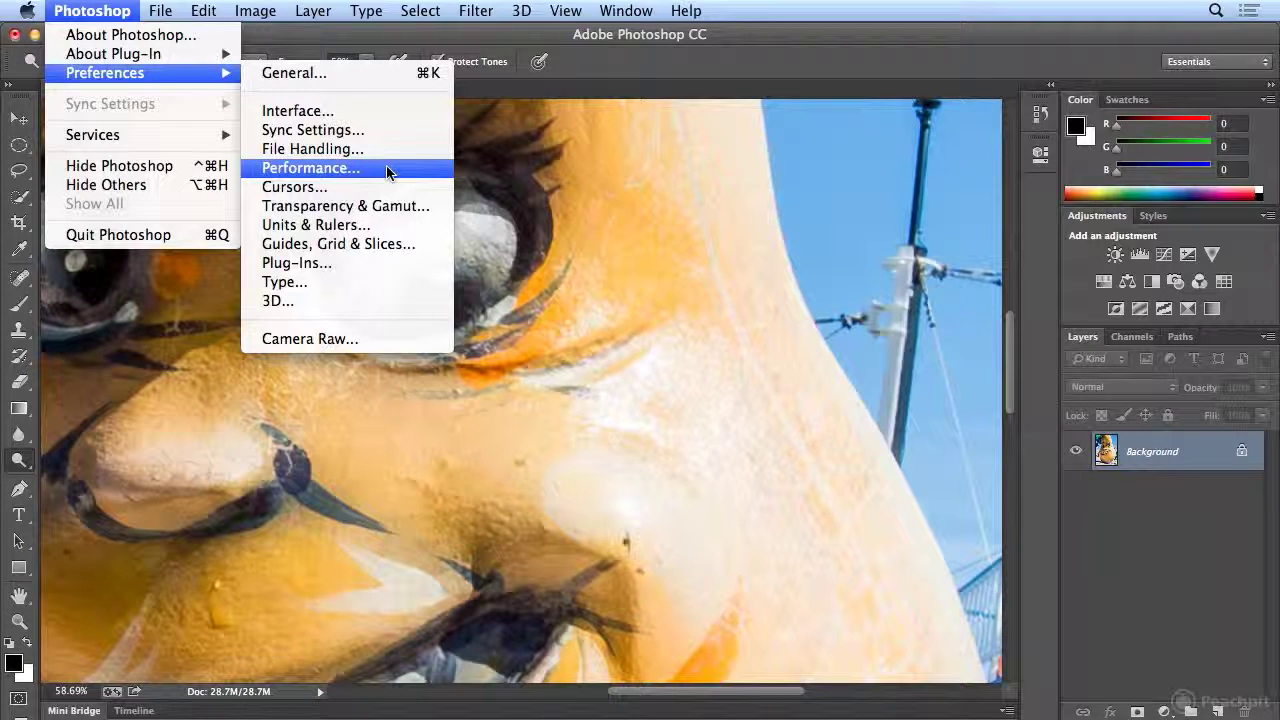
{"action": "key", "text": "Escape"}
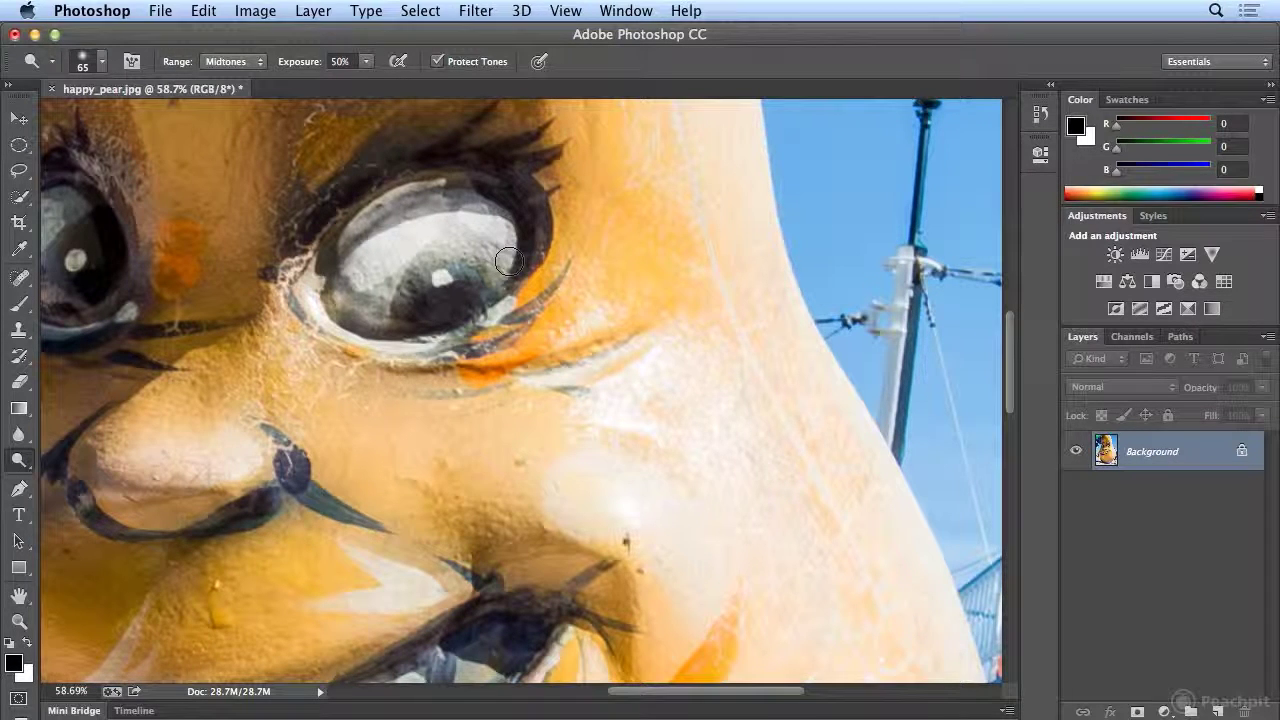
Step: Check the Use Graphics Processor setting in the Performance preferences and close the dialog
{"action": "left_click", "coordinate": [120, 10]}
{"action": "mouse_move", "coordinate": [140, 73]}
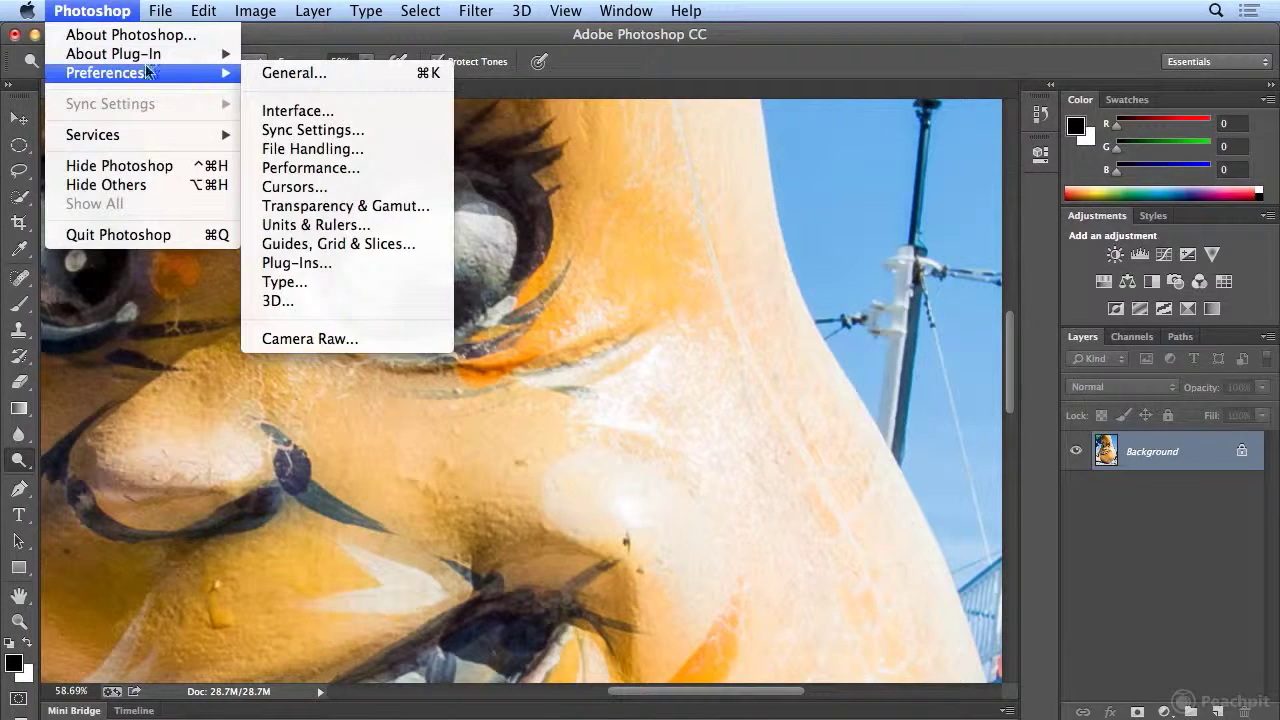
{"action": "left_click", "coordinate": [383, 167]}
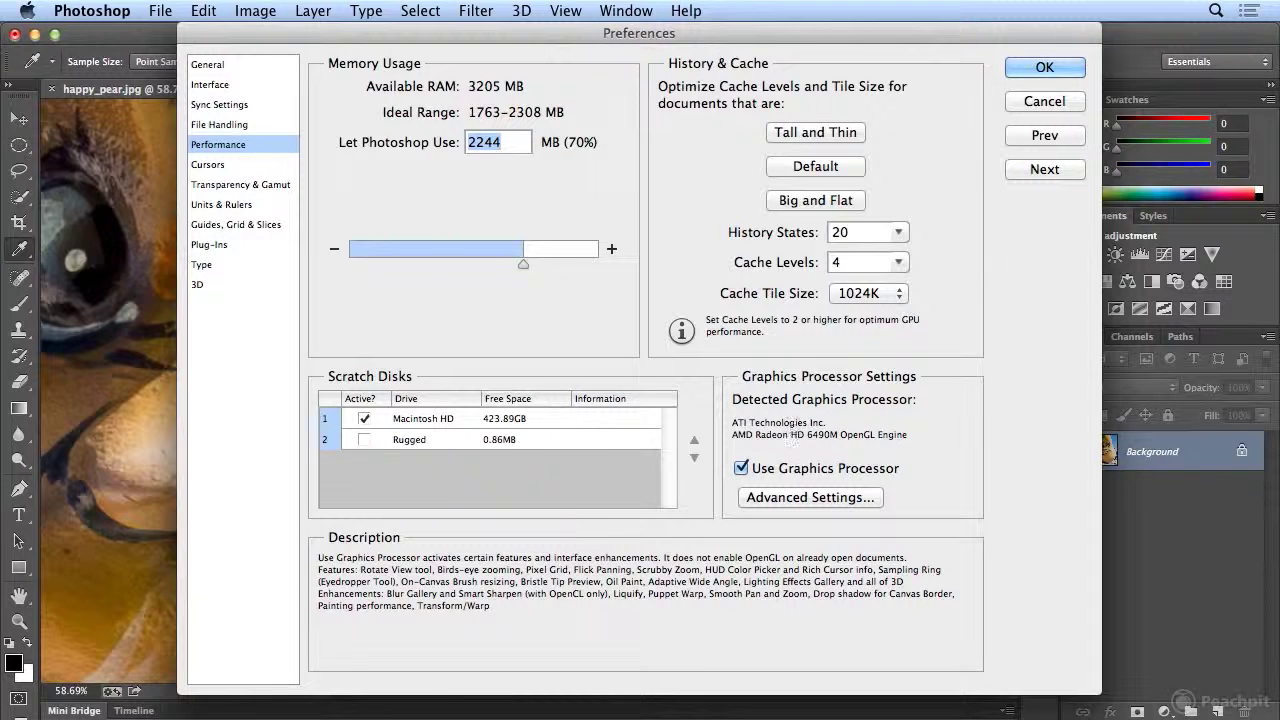
{"action": "left_click", "coordinate": [1062, 68]}
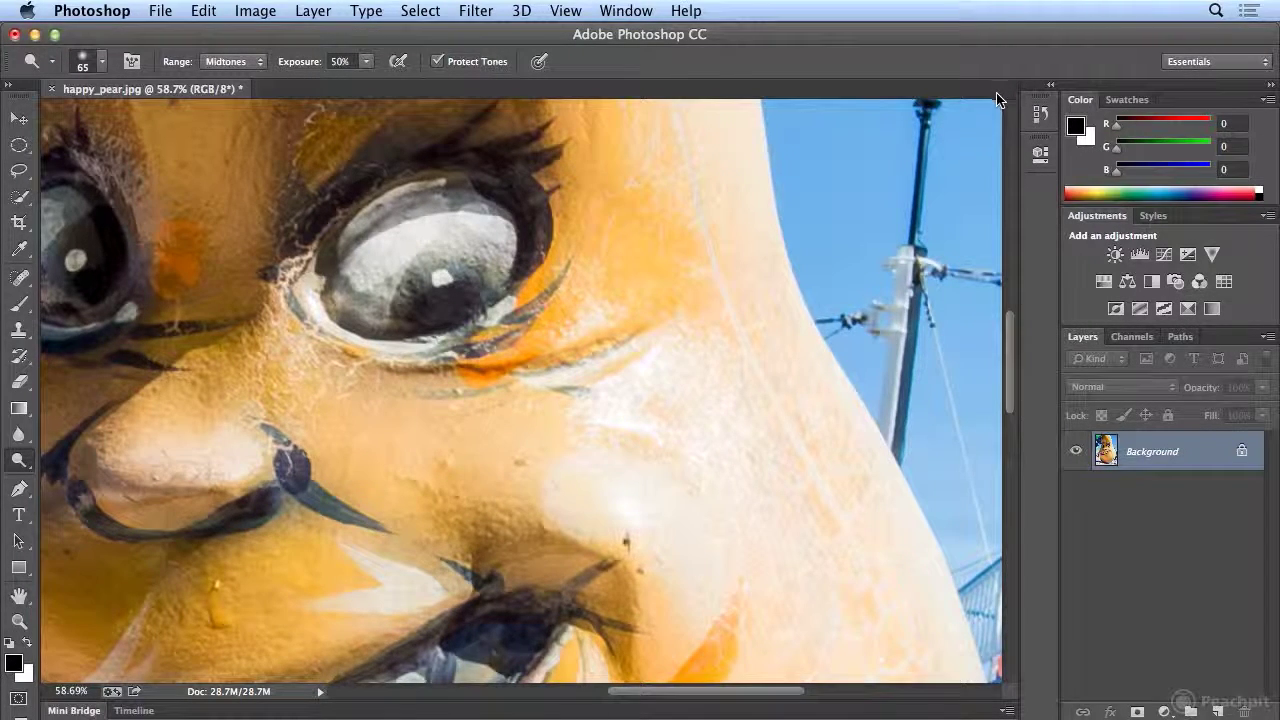
Step: Fit the whole pear image on screen and rotate the canvas view to 90° with the Rotate View tool
{"action": "key", "text": "super+0"}
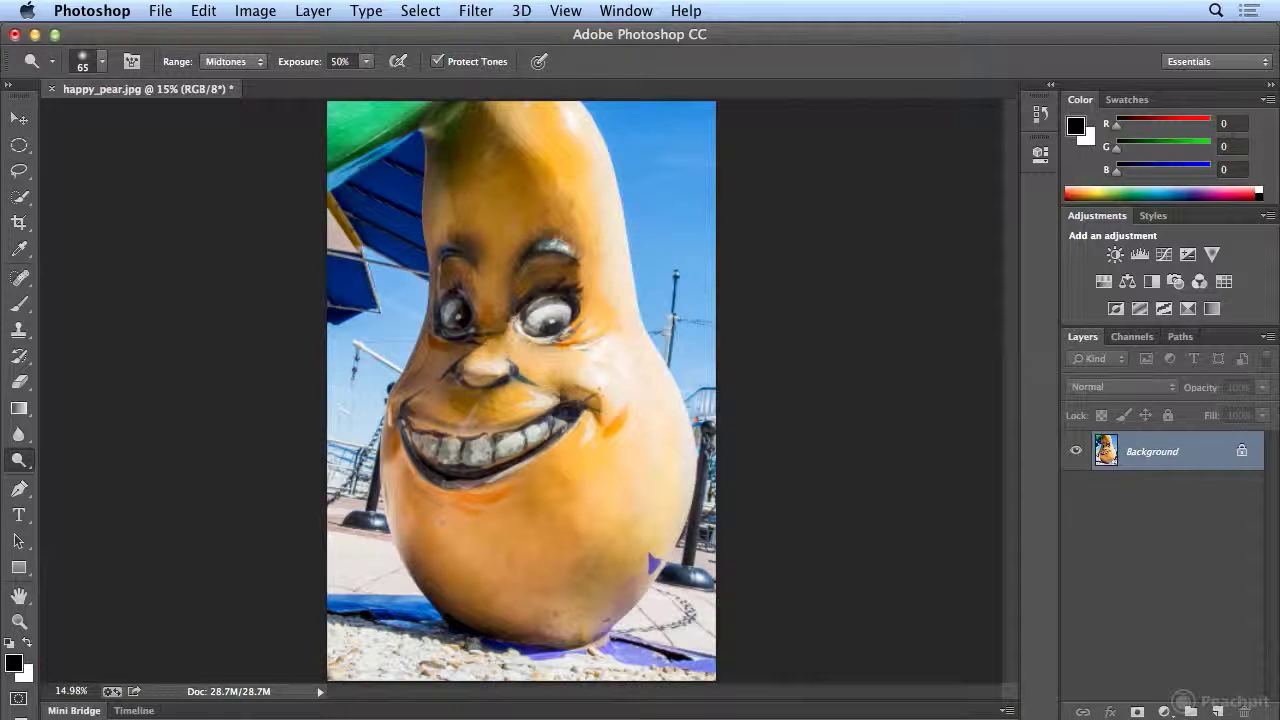
{"action": "left_click", "coordinate": [19, 596]}
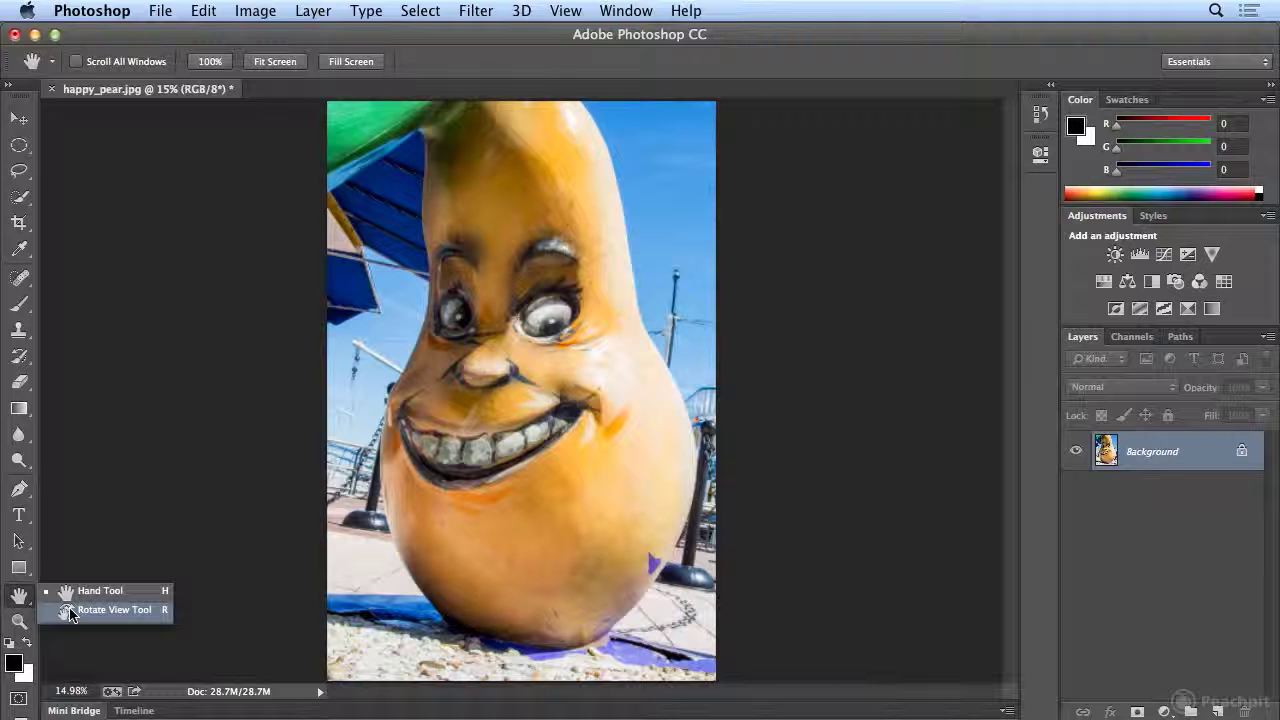
{"action": "left_click", "coordinate": [70, 610]}
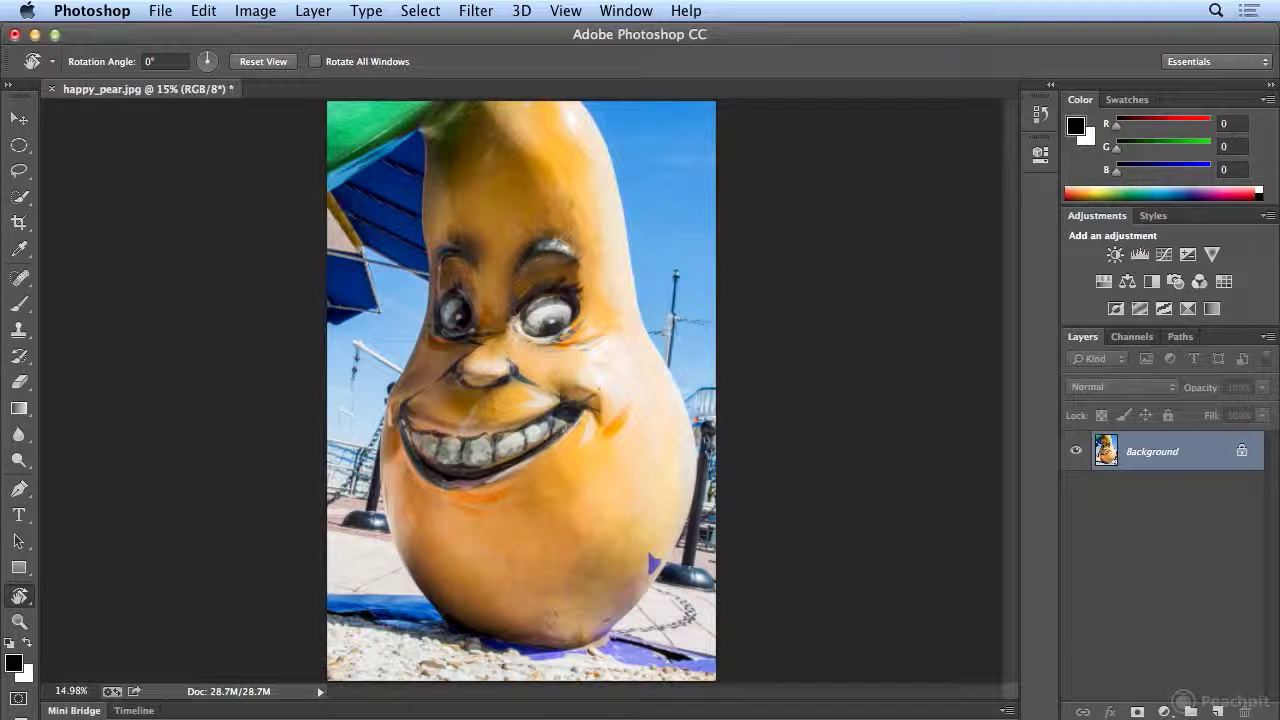
{"action": "left_click_drag", "start_coordinate": [462, 203], "coordinate": [655, 417]}
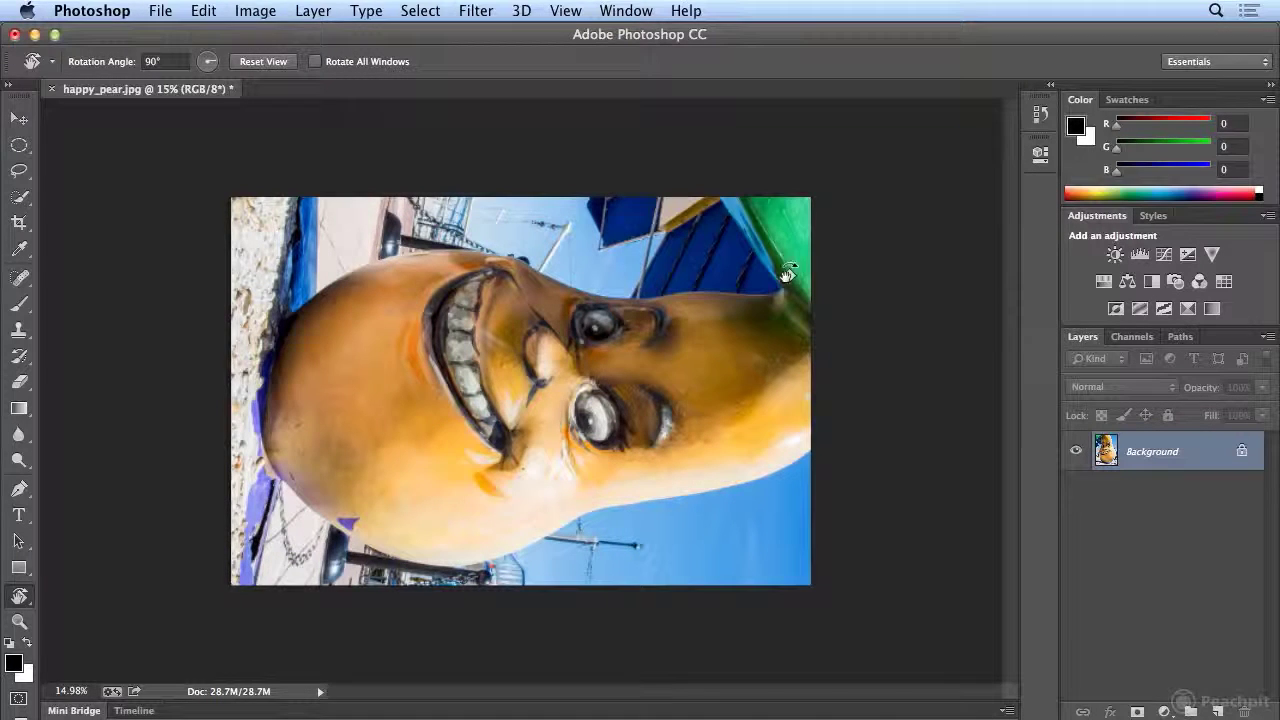
Step: Add the text "Lessier Les Bon Temp Roulez" in 12 pt Lao Sangam MN on the pear and show the character settings
{"action": "key", "text": "t"}
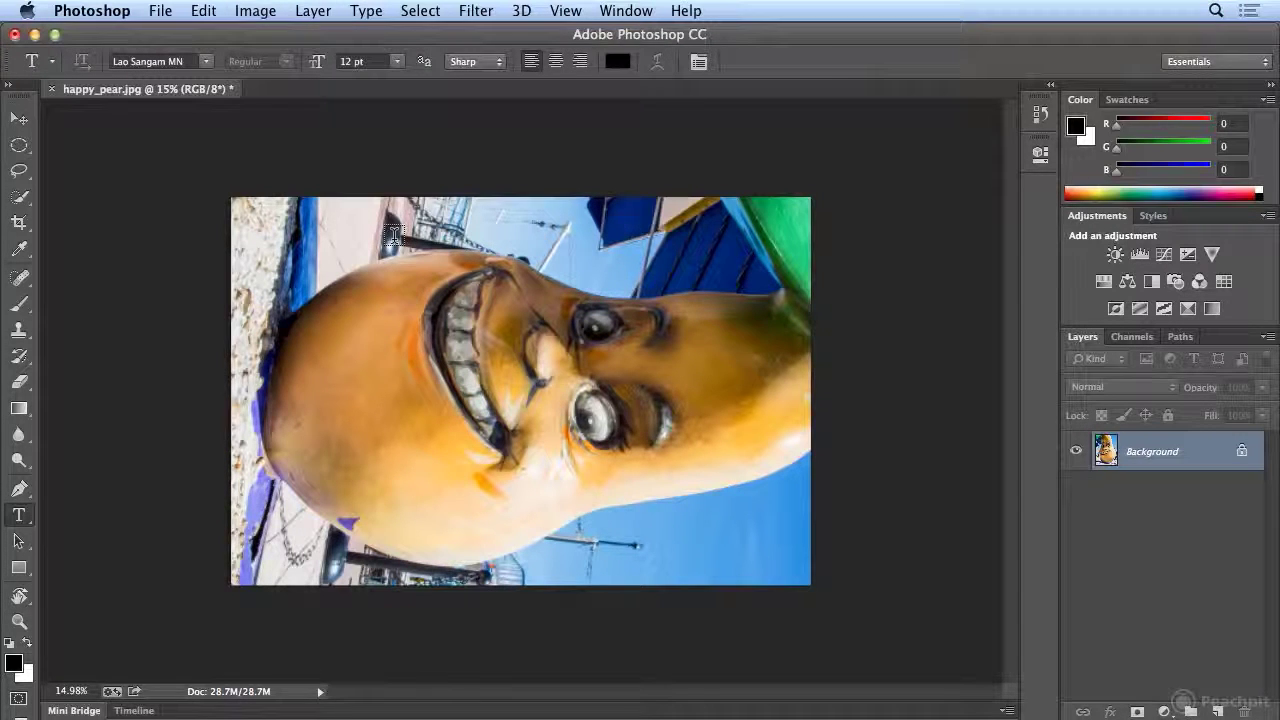
{"action": "left_click", "coordinate": [398, 238]}
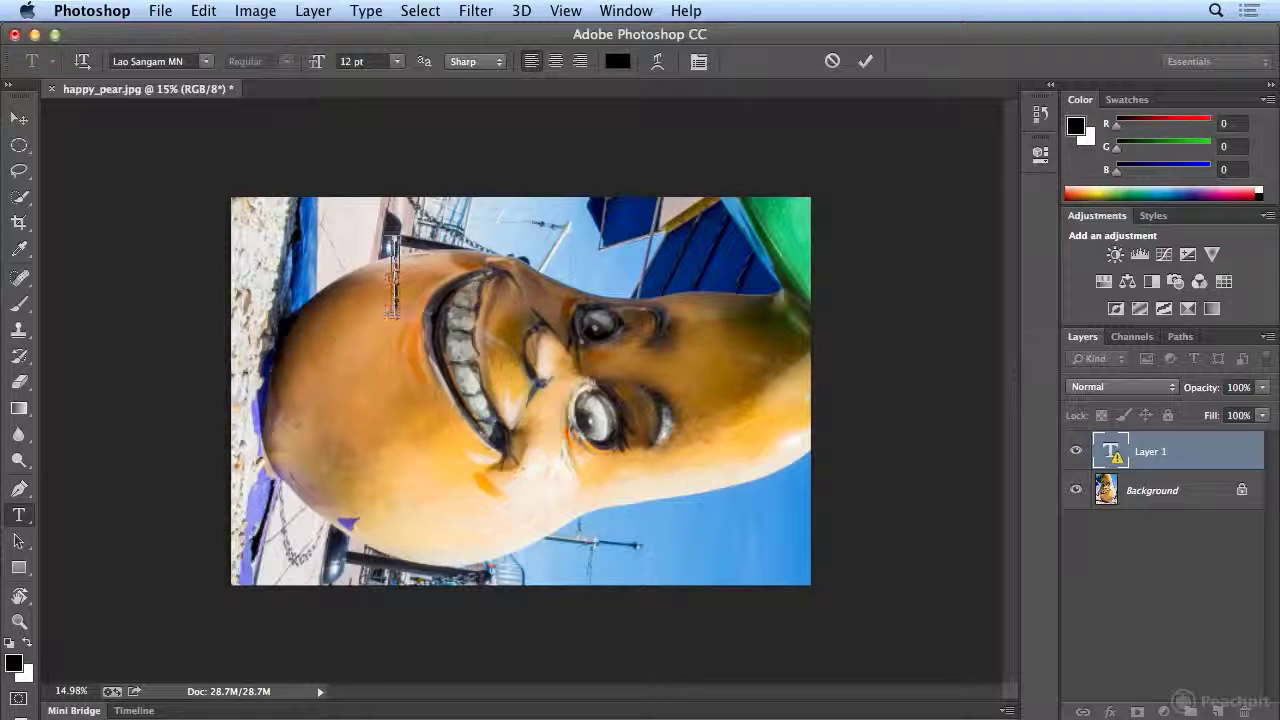
{"action": "key", "text": "super+t"}
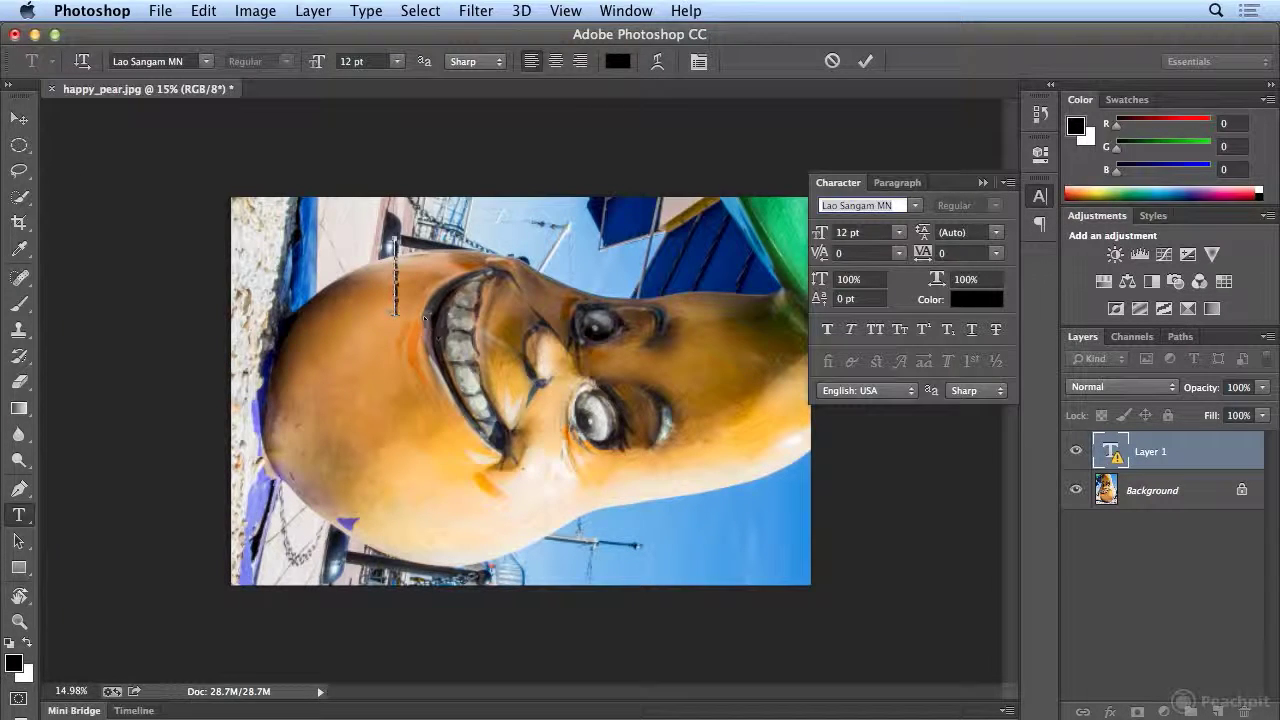
{"action": "left_click", "coordinate": [21, 122]}
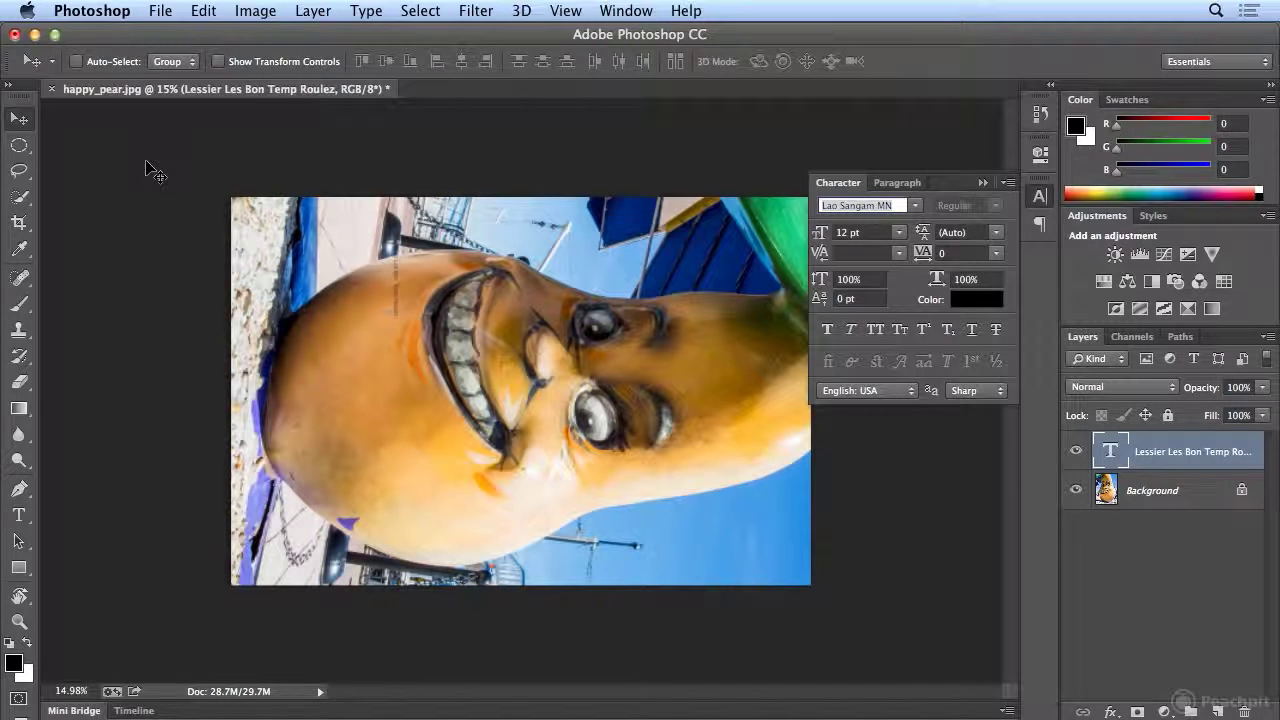
Step: Free-transform the text layer, rotating it about -90° and scaling it to about 515%, and collapse the character settings
{"action": "key", "text": "super+t"}
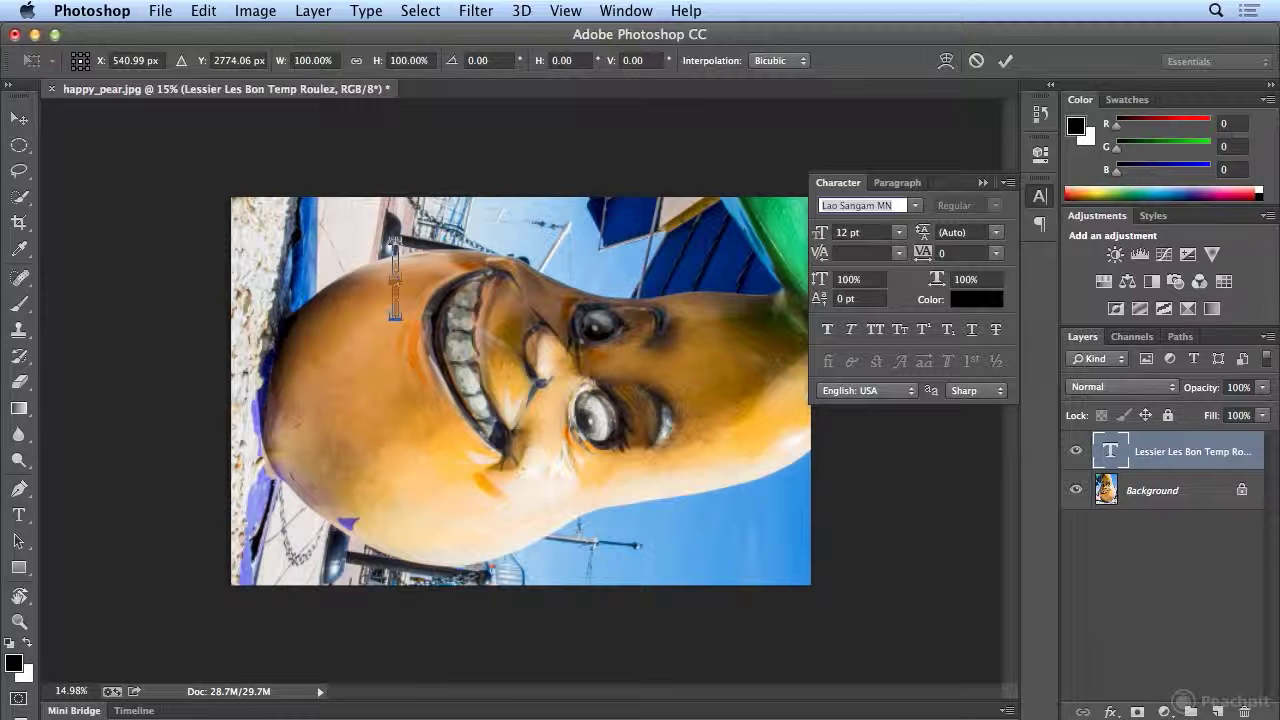
{"action": "left_click_drag", "start_coordinate": [343, 240], "coordinate": [283, 397]}
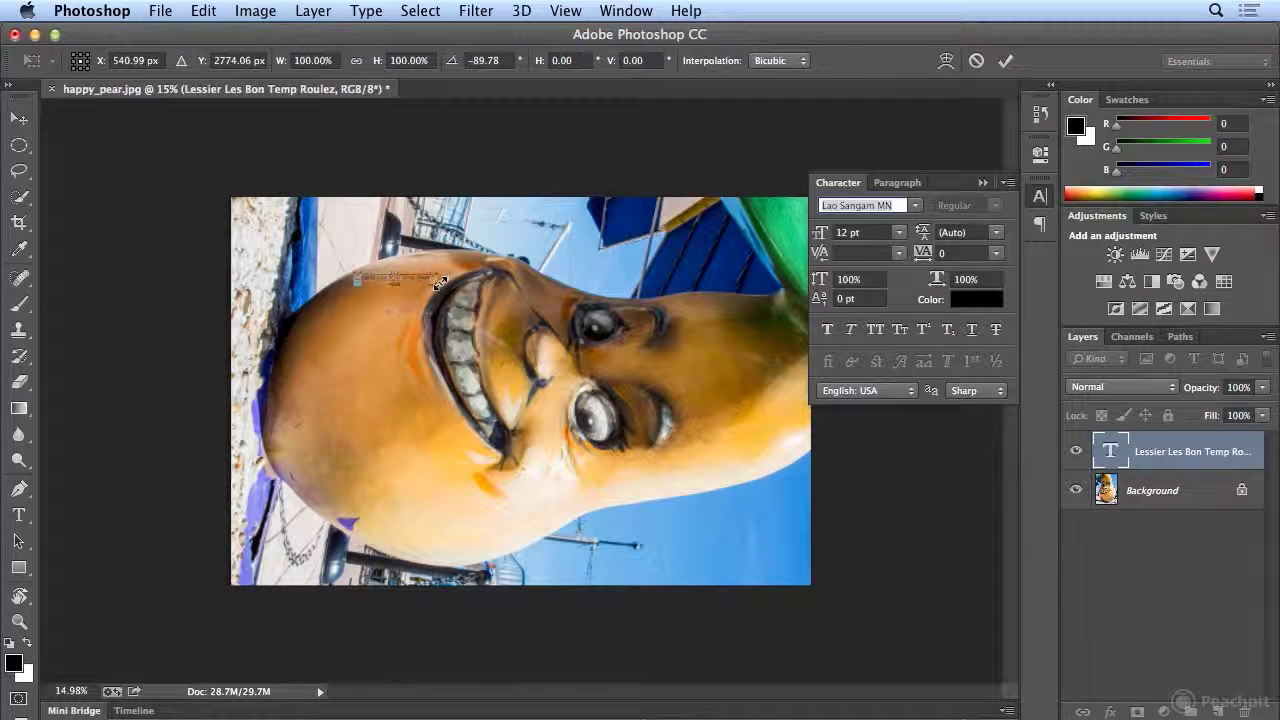
{"action": "left_click_drag", "start_coordinate": [439, 286], "coordinate": [751, 391]}
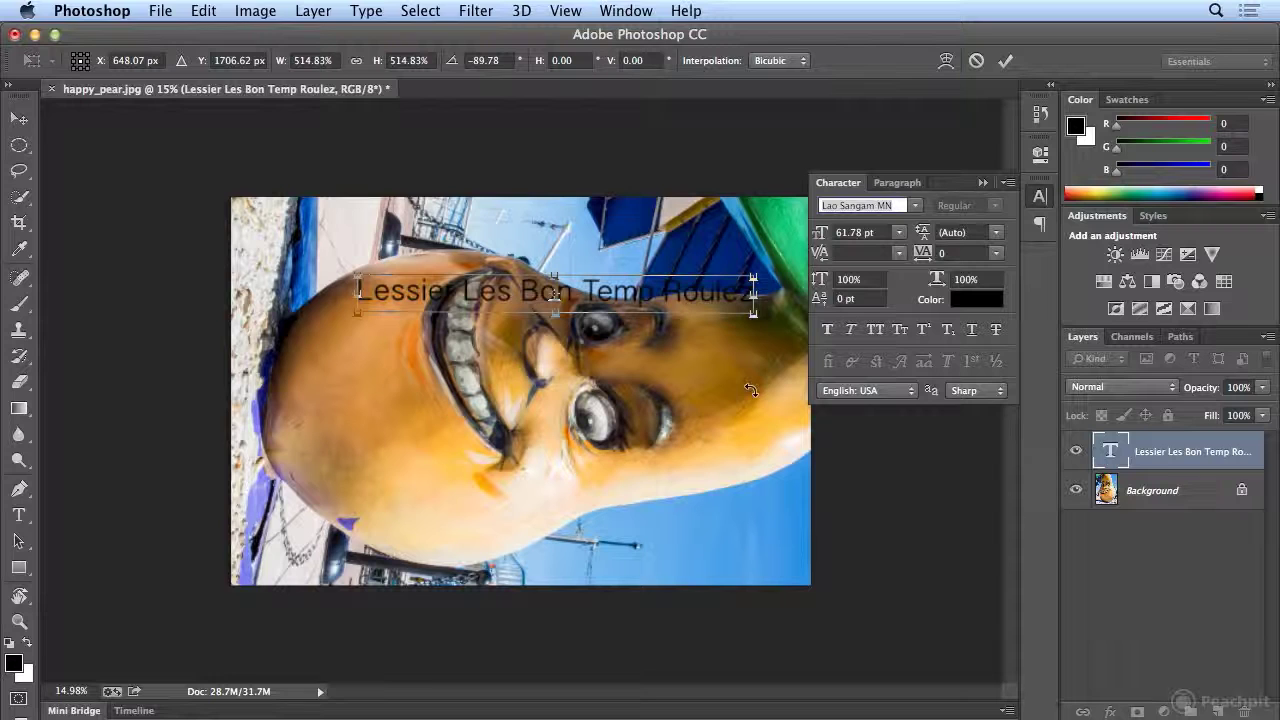
{"action": "key", "text": "Return"}
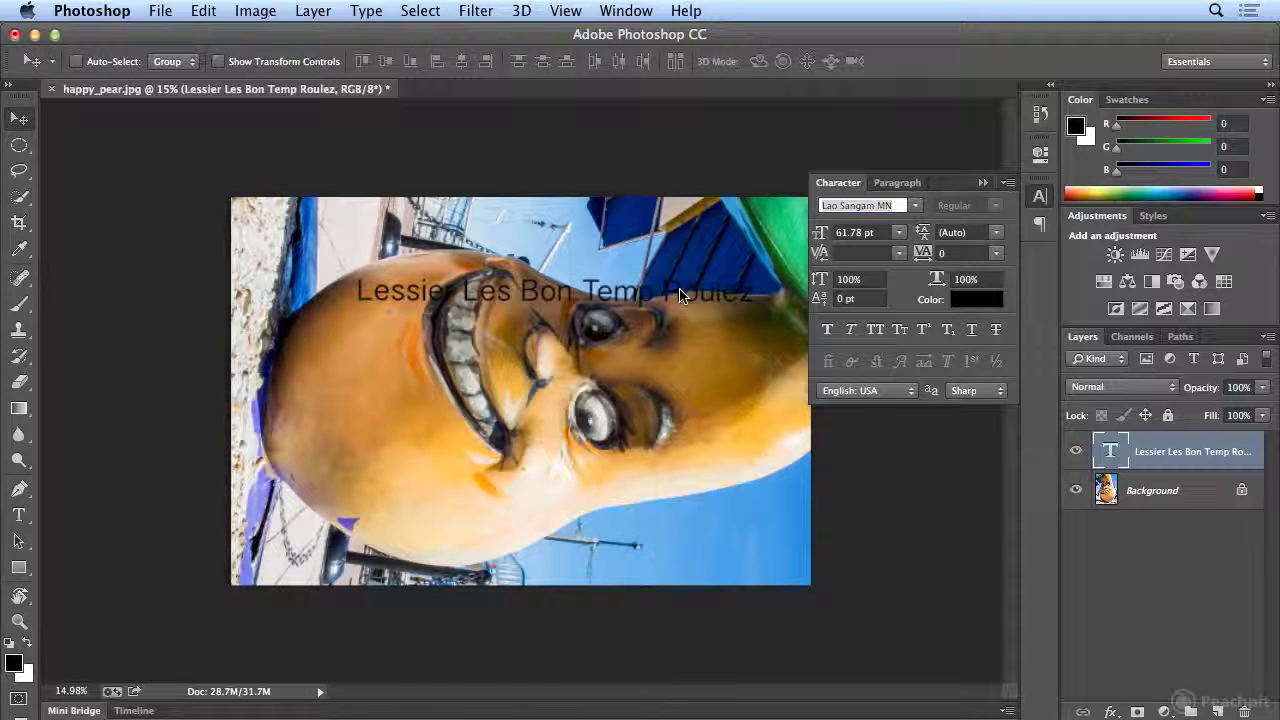
{"action": "left_click", "coordinate": [1034, 204]}
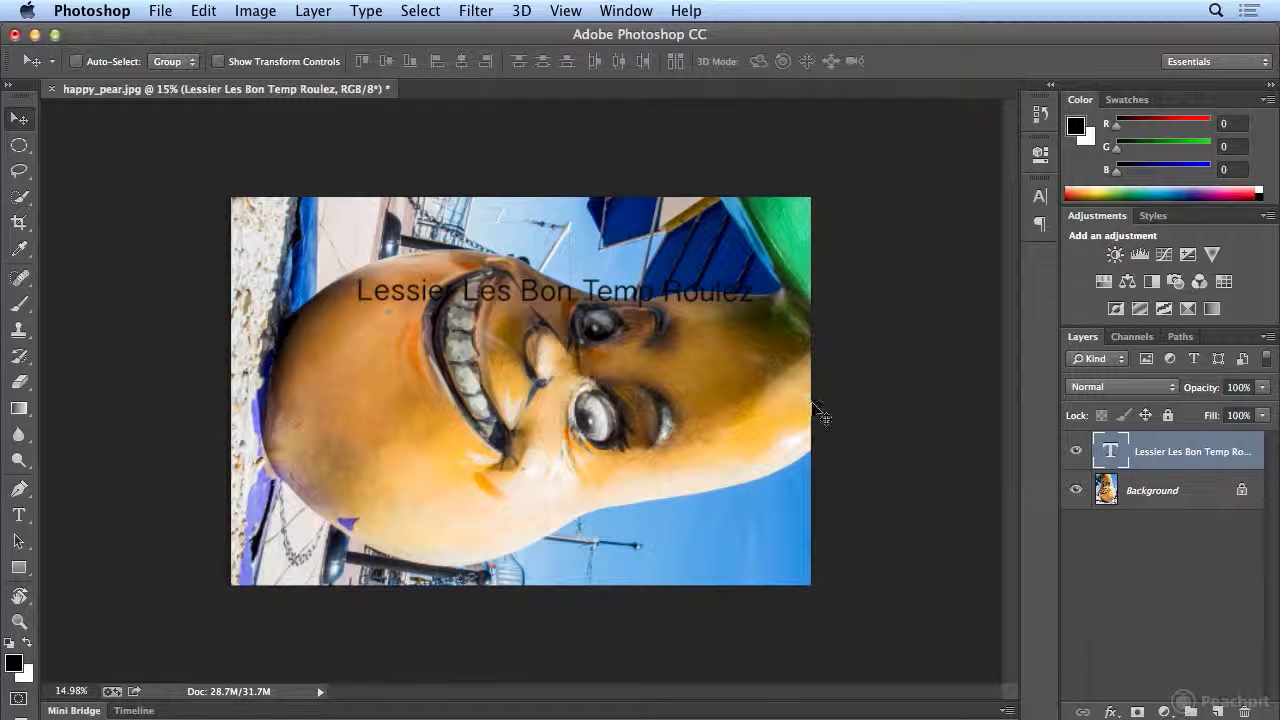
Step: Reset the rotated canvas view to 0° and switch to the Move tool
{"action": "left_click", "coordinate": [19, 597]}
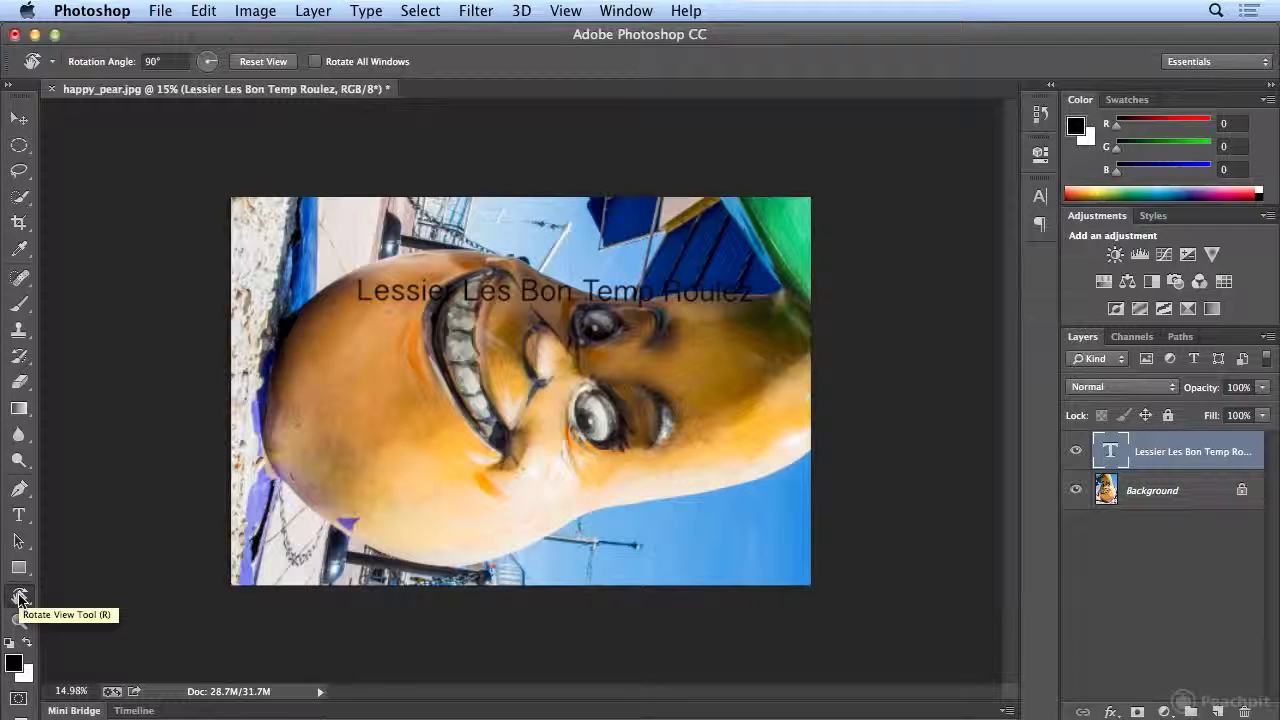
{"action": "left_click", "coordinate": [274, 64]}
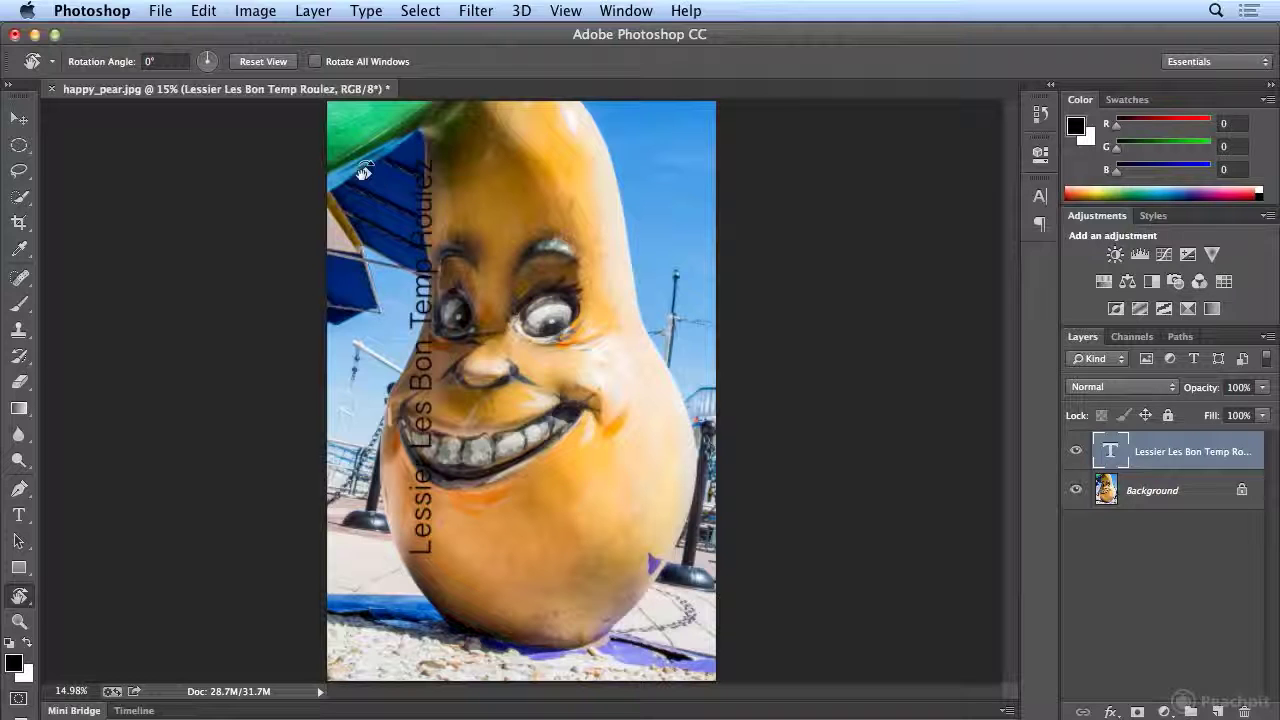
{"action": "left_click", "coordinate": [19, 118]}
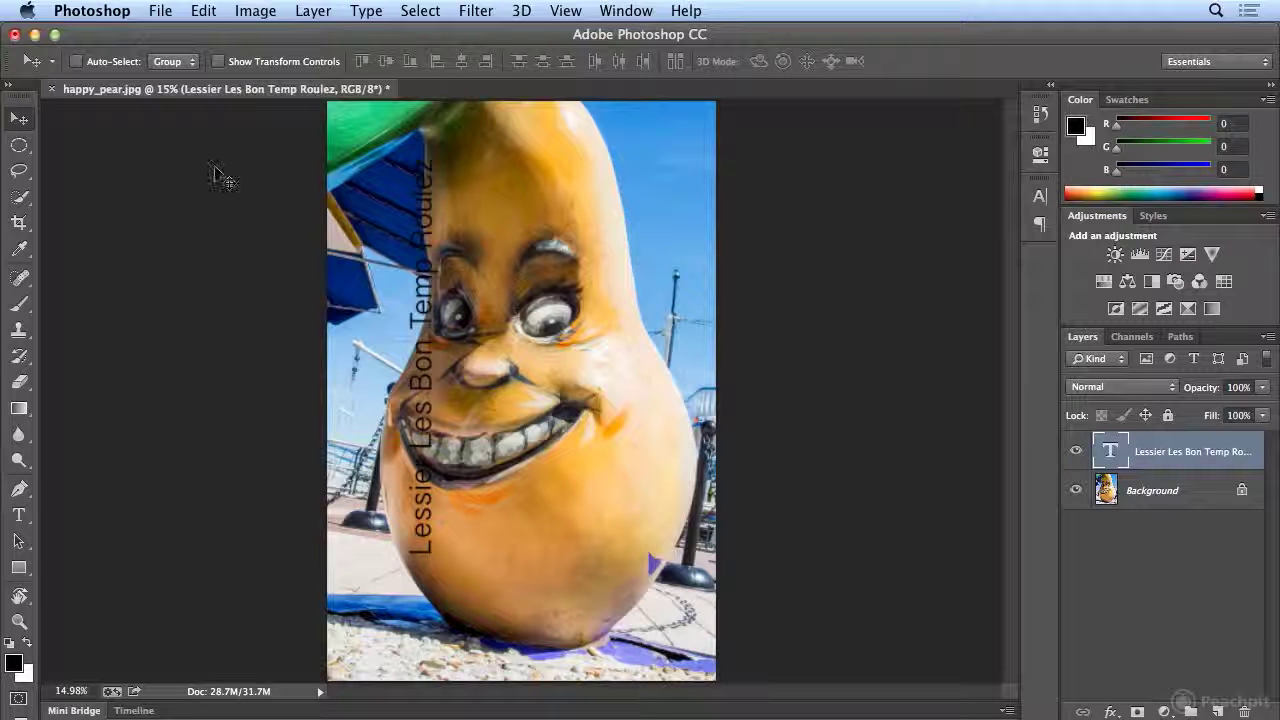
Step: Cycle between the Rectangular and Elliptical Marquee tools, finish on Elliptical, and view the tools in the marquee group
{"action": "key", "text": "m"}
{"action": "key", "text": "shift+m"}
{"action": "key", "text": "shift+m"}
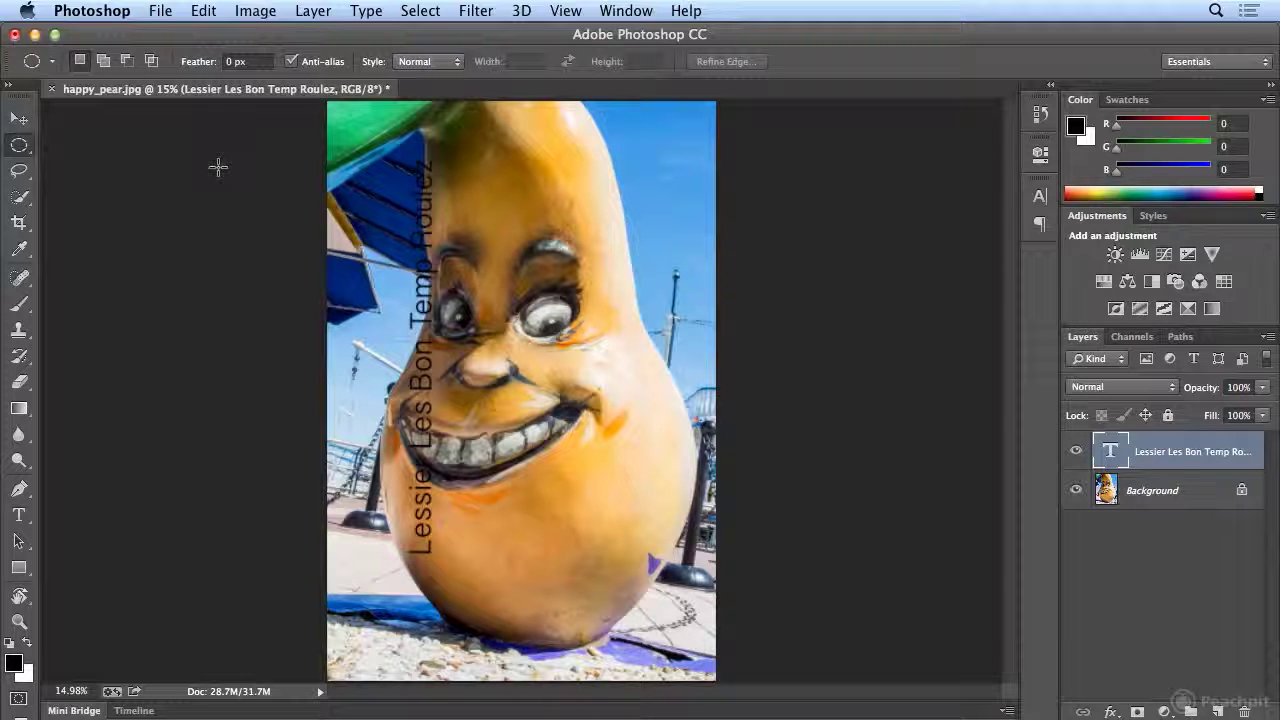
{"action": "left_click", "coordinate": [20, 152]}
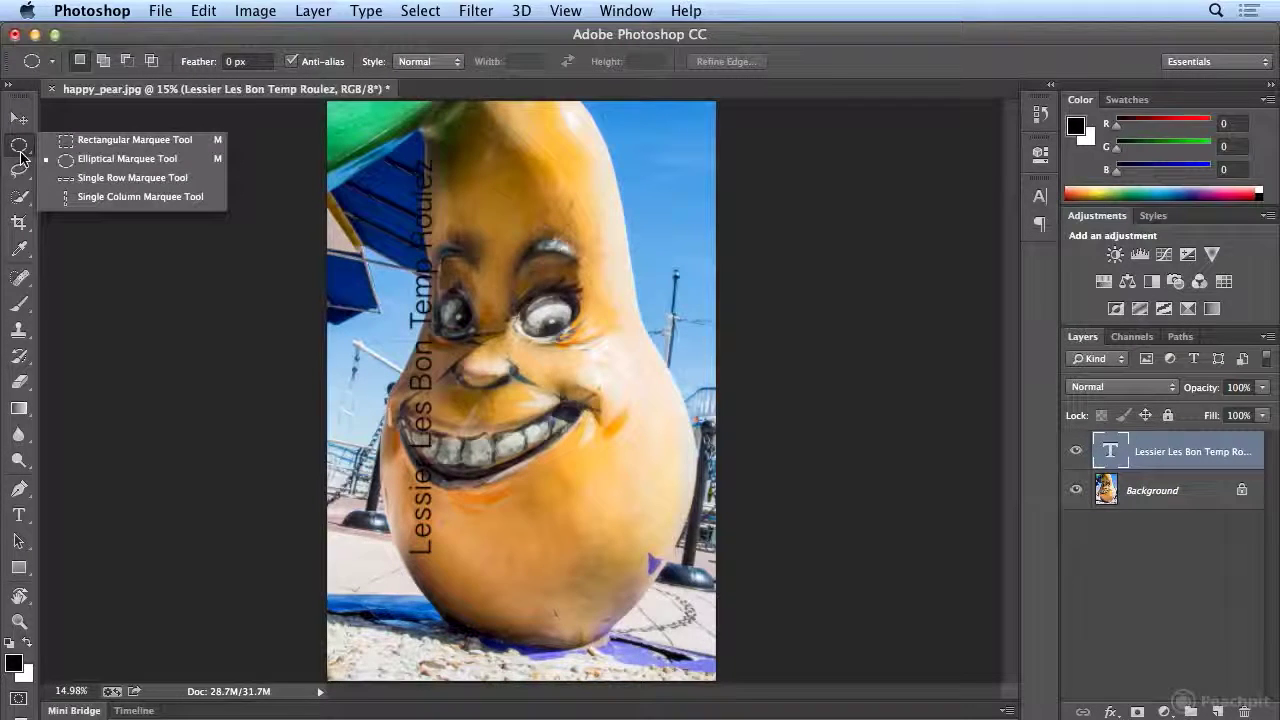
{"action": "left_click", "coordinate": [22, 157]}
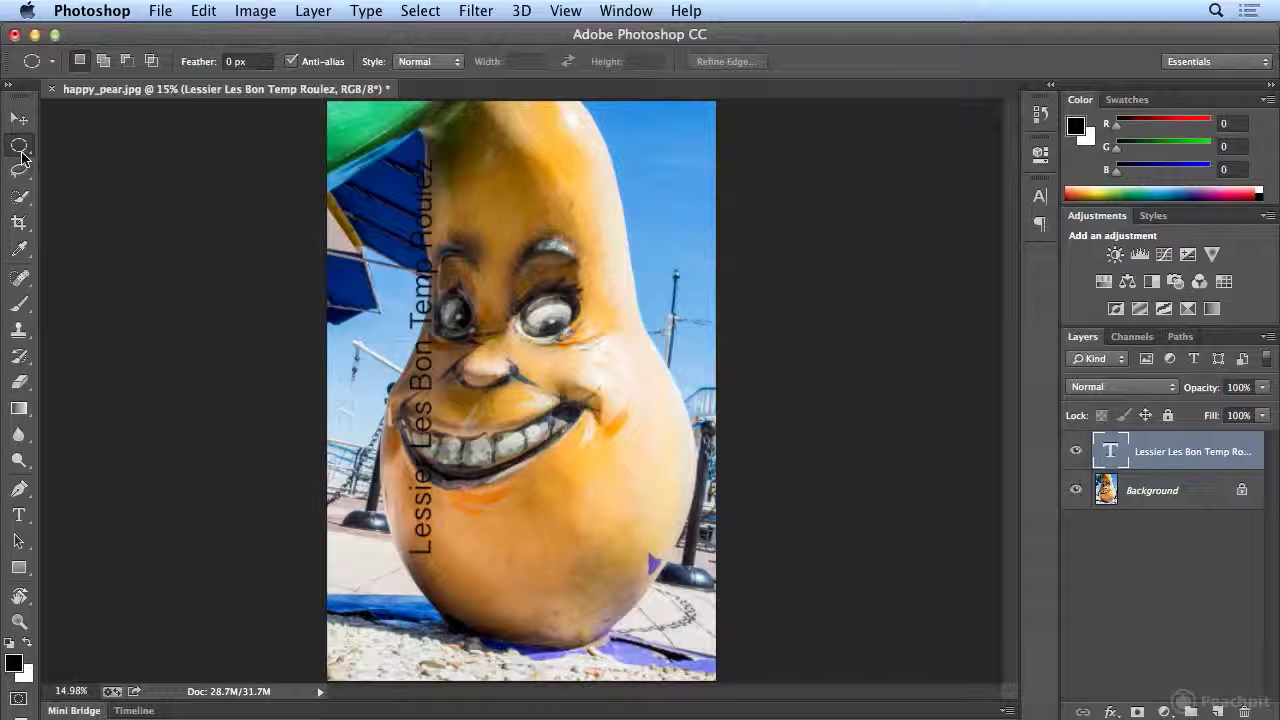